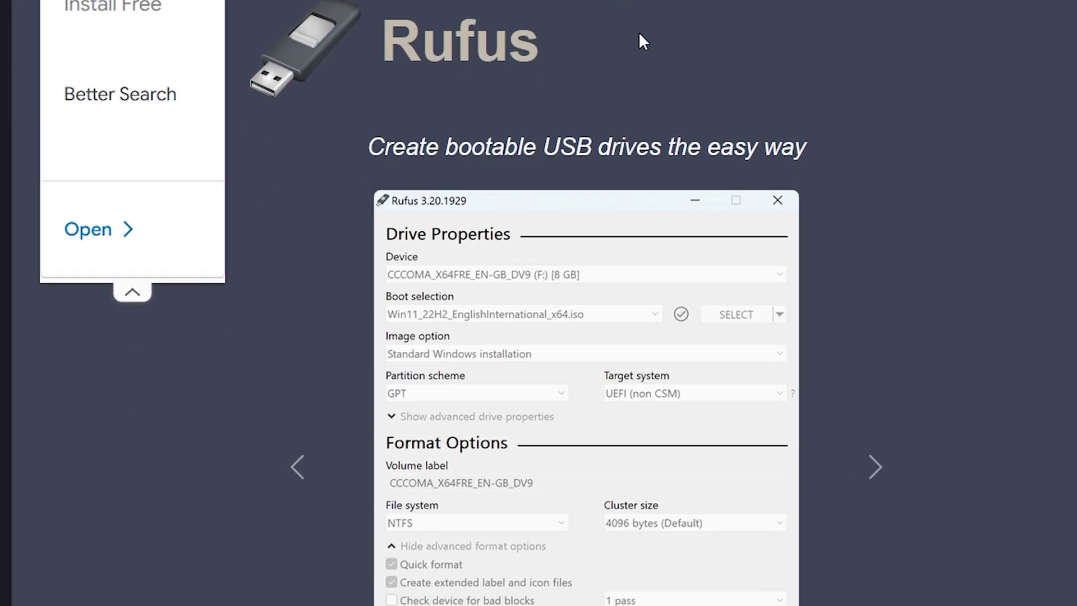
# Step: Download the standard 64-bit Rufus 4.7 (rufus-4.7.exe) from the Download section of the Rufus site
pyautogui.scroll(-10, 638, 32)
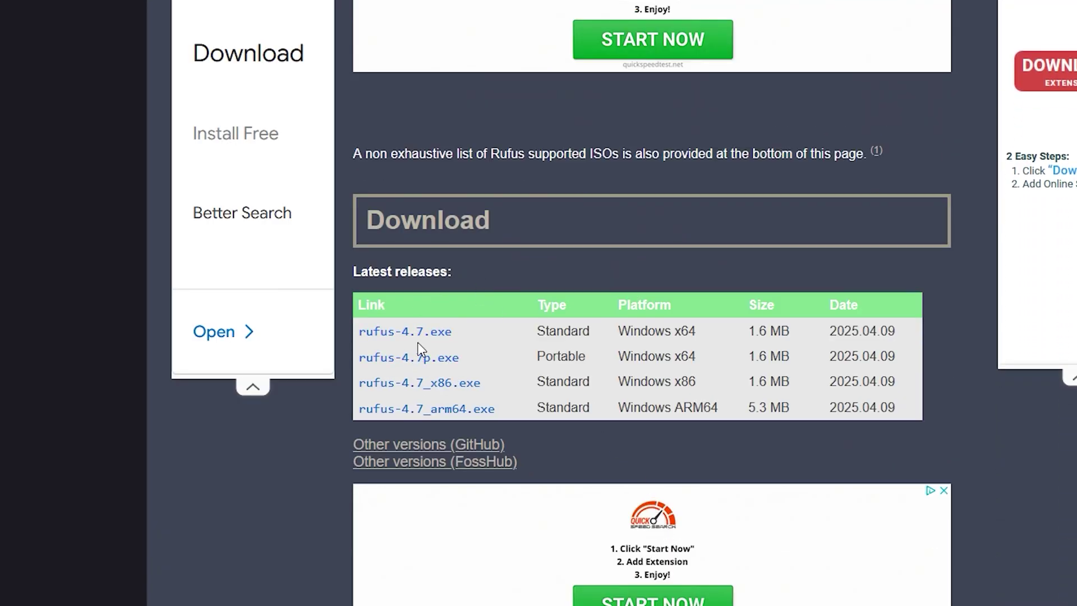
pyautogui.click(442, 337)
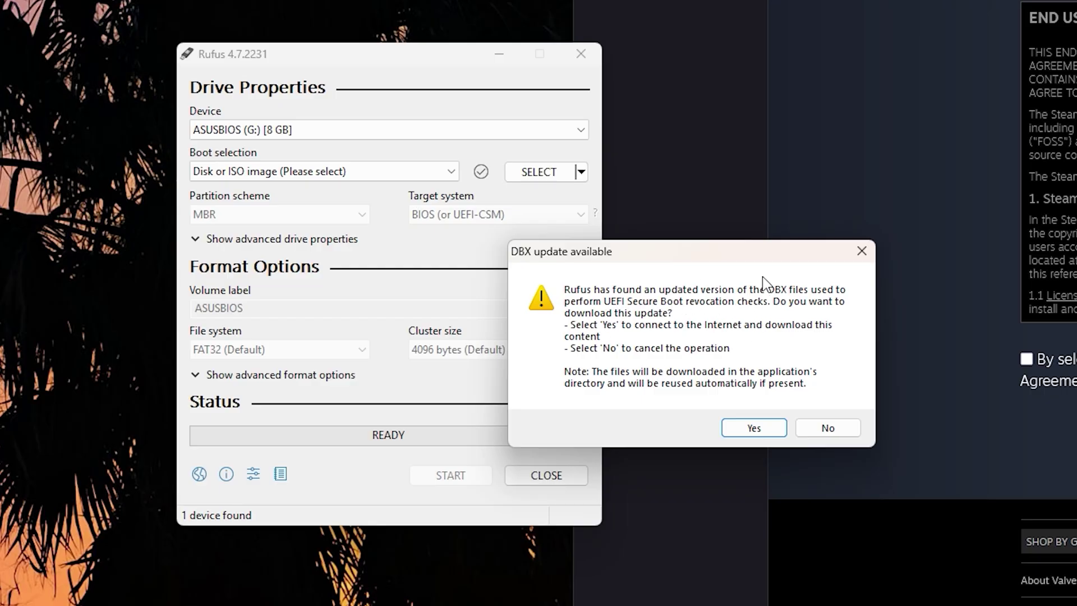
# Step: Decline the DBX update, accept the Steam EULA, and download the SteamOS Deck recovery image
pyautogui.click(727, 429)
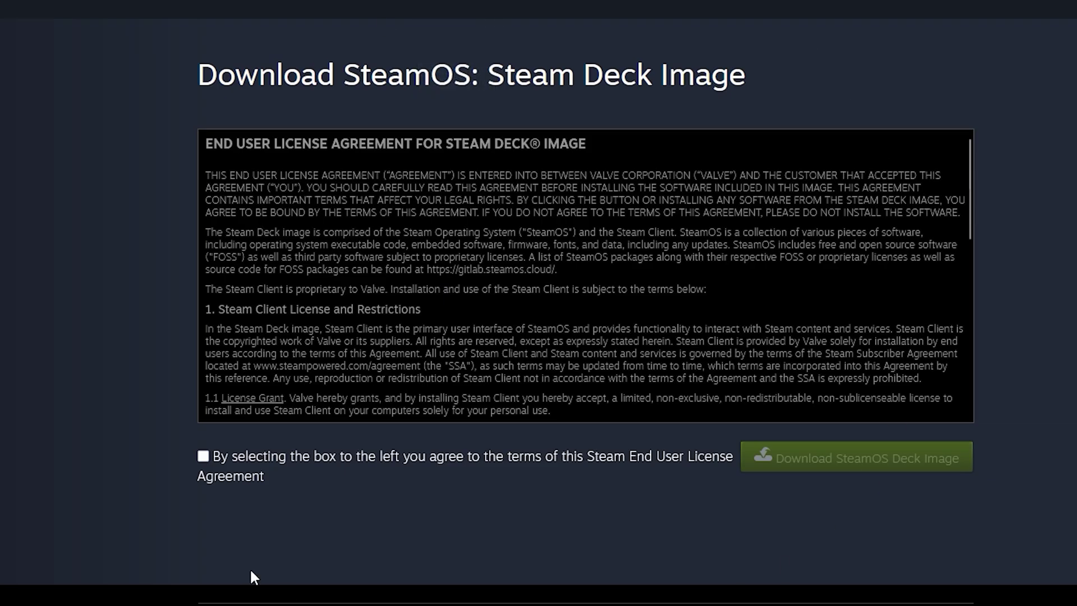
pyautogui.click(203, 456)
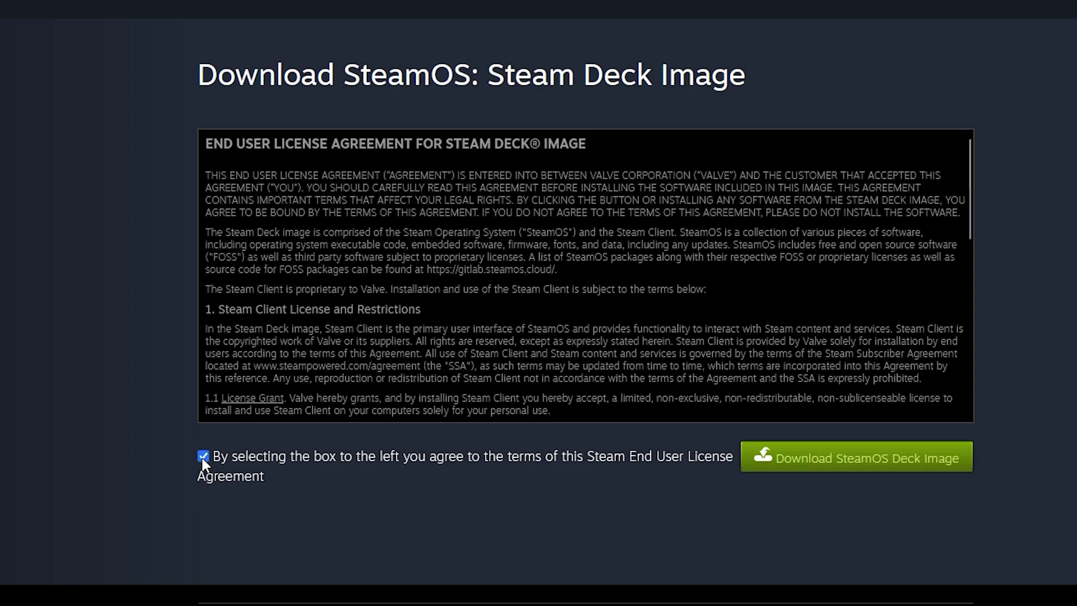
pyautogui.click(747, 465)
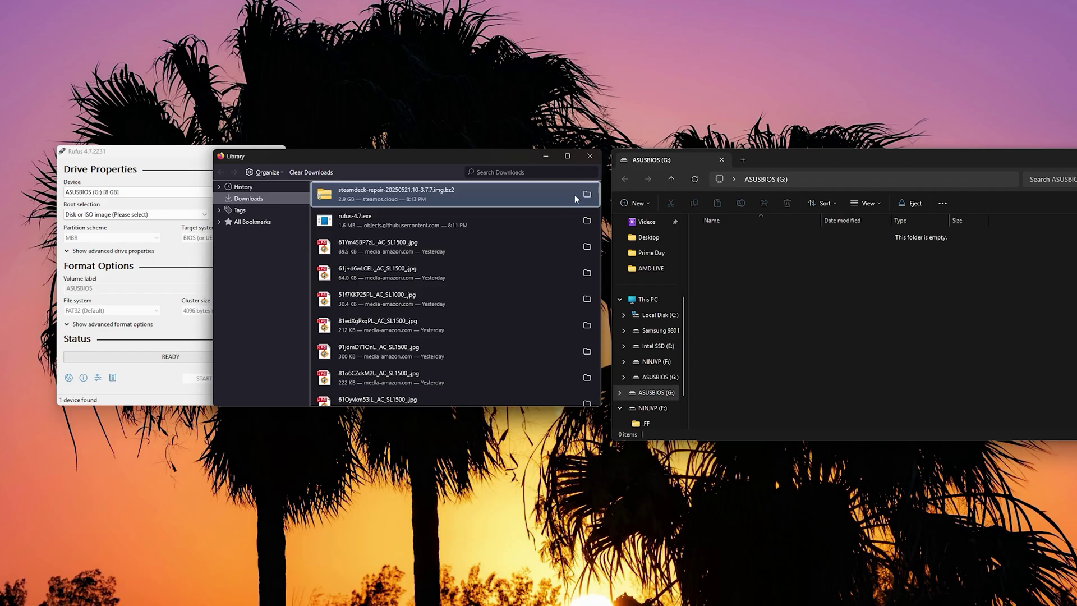
# Step: Show the downloaded steamdeck-repair-20250521.10-3.7.7.img archive in Explorer's Downloads folder and select it
pyautogui.click(586, 194)
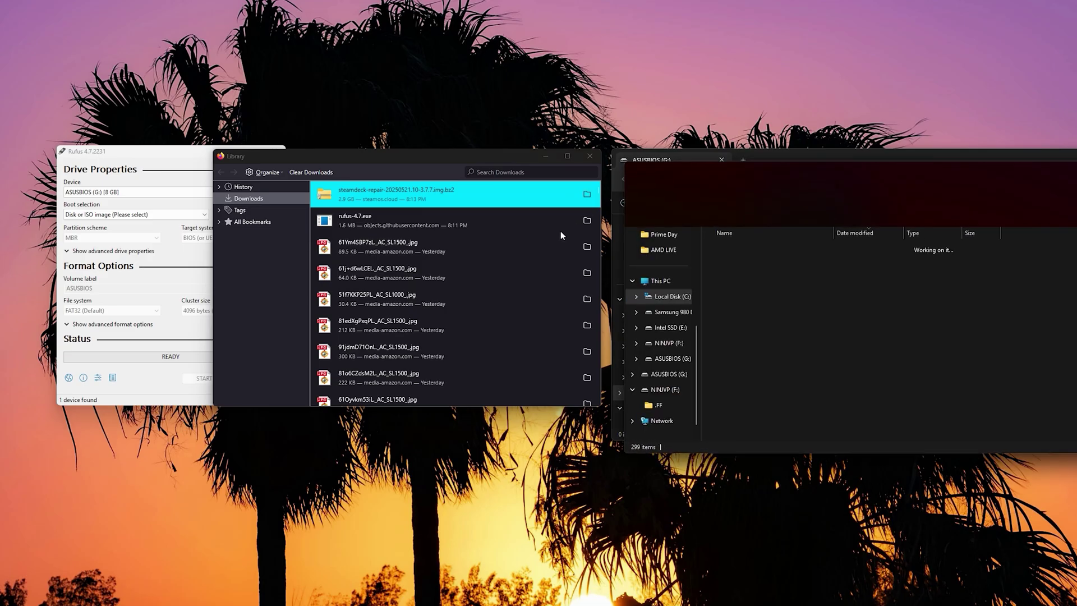
pyautogui.click(546, 157)
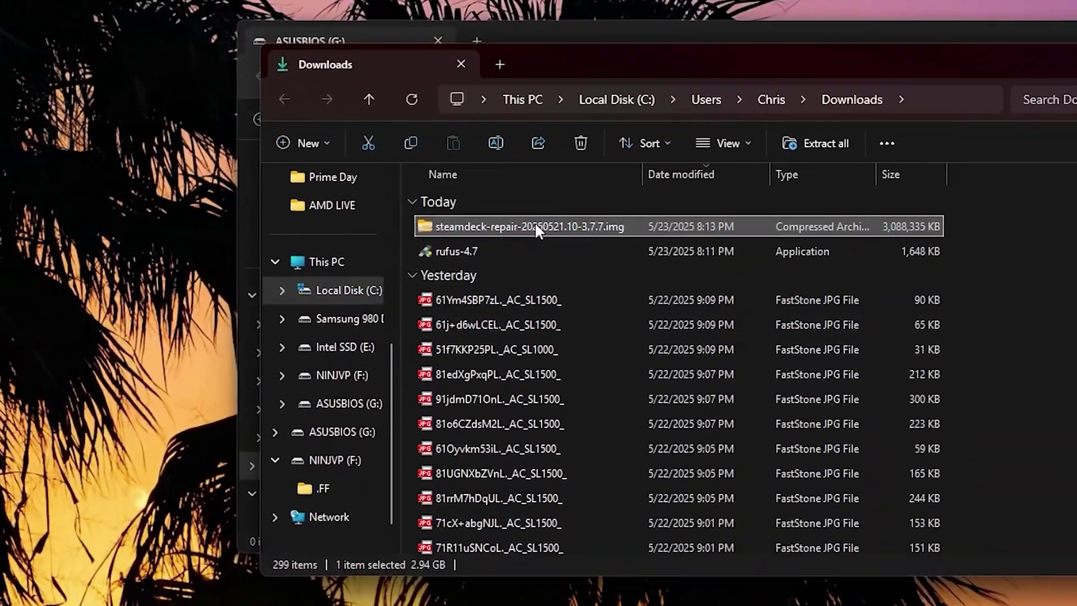
pyautogui.rightClick(535, 225)
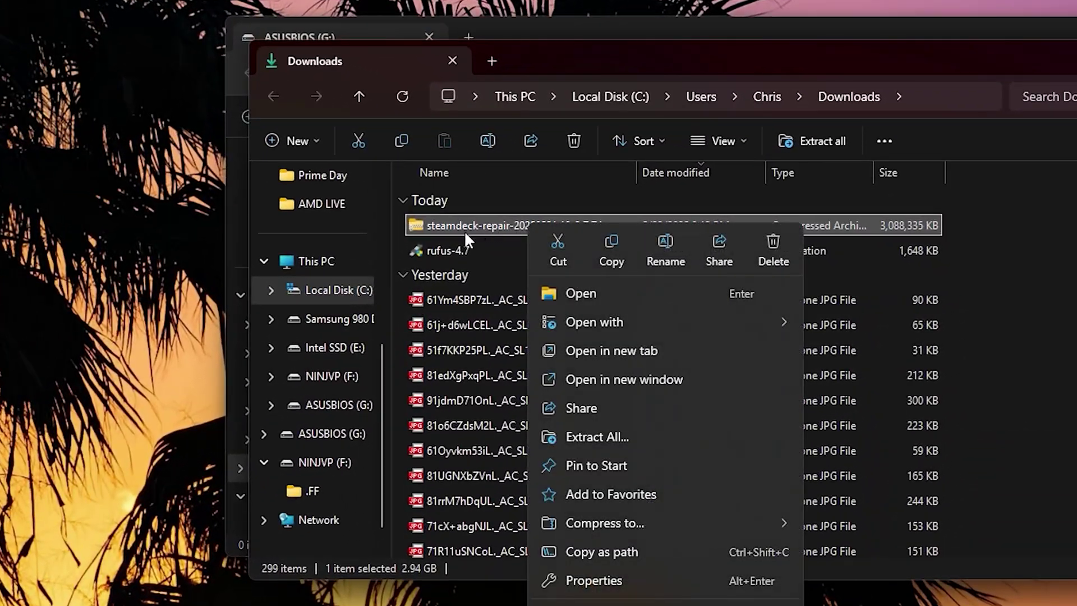
pyautogui.click(1051, 277)
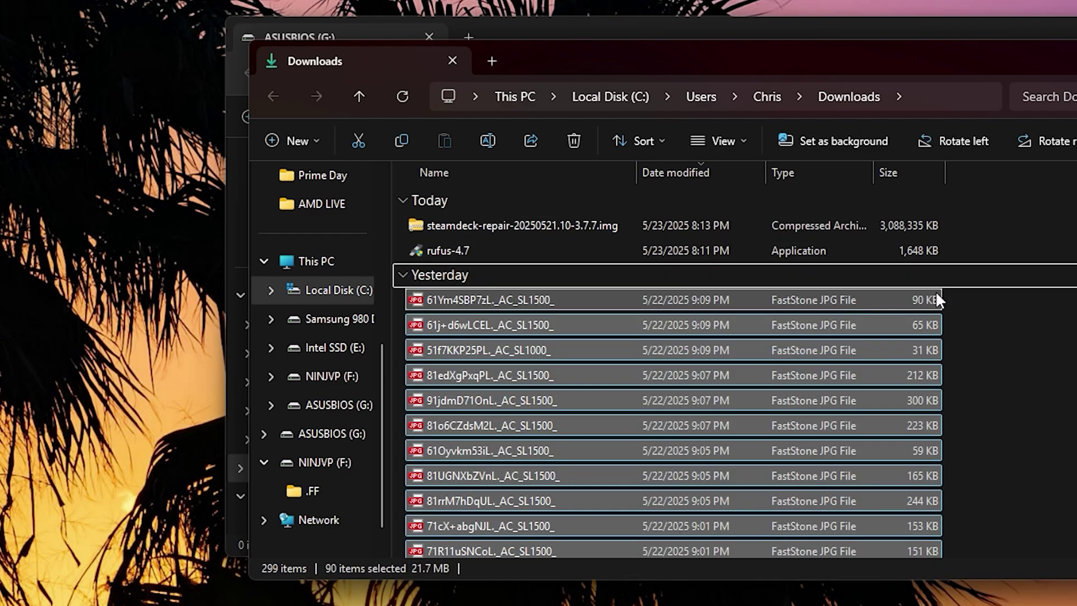
pyautogui.click(587, 236)
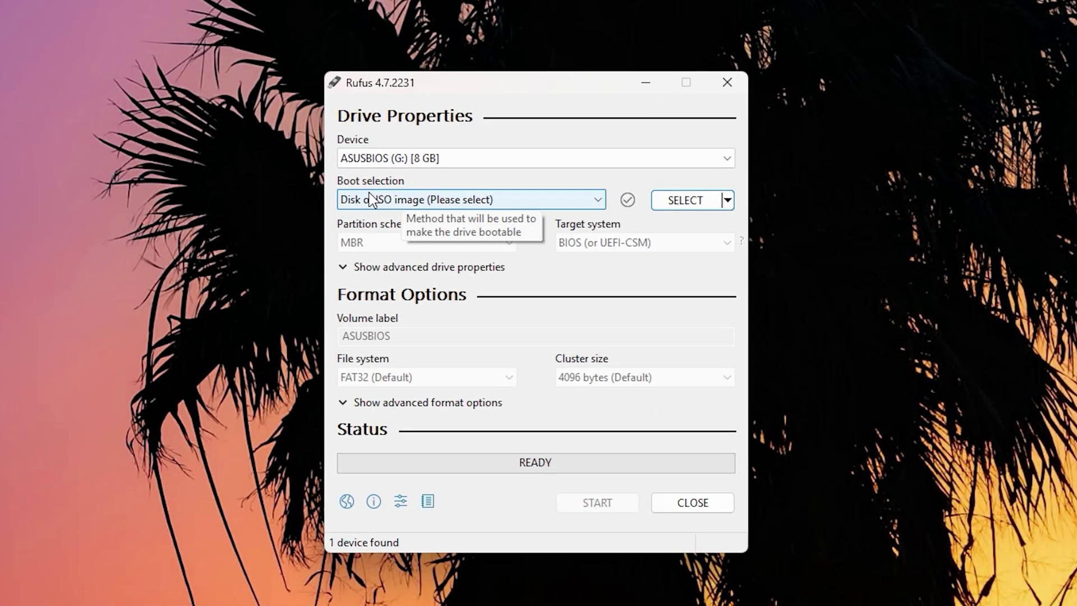
# Step: Keep Disk or ISO image and load steamdeck-repair-20250521.10-3.7.7.img.bz2 from Downloads as the boot image
pyautogui.click(377, 201)
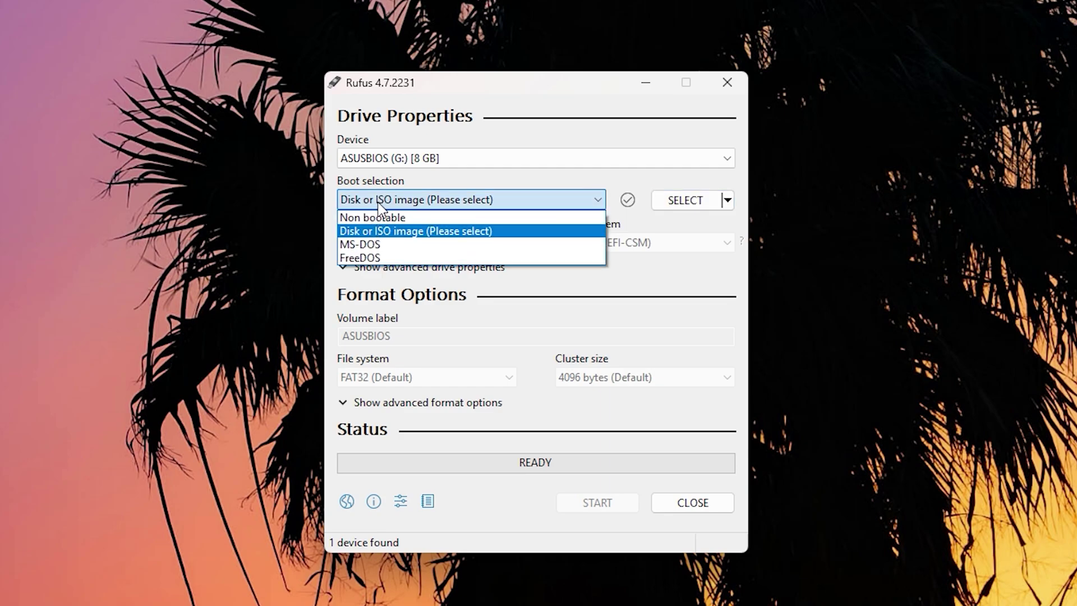
pyautogui.click(362, 232)
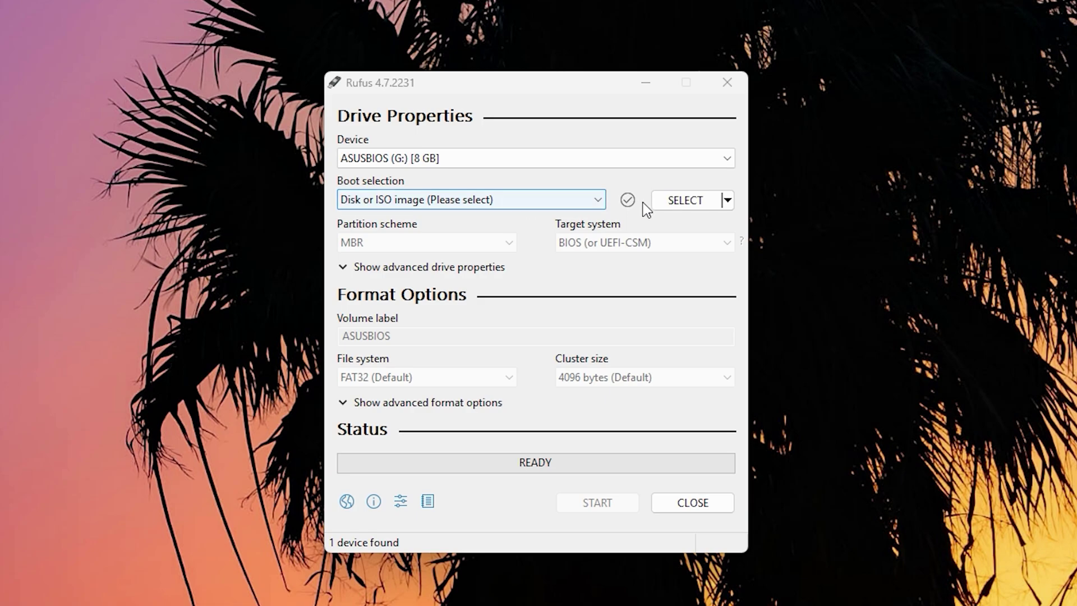
pyautogui.click(673, 200)
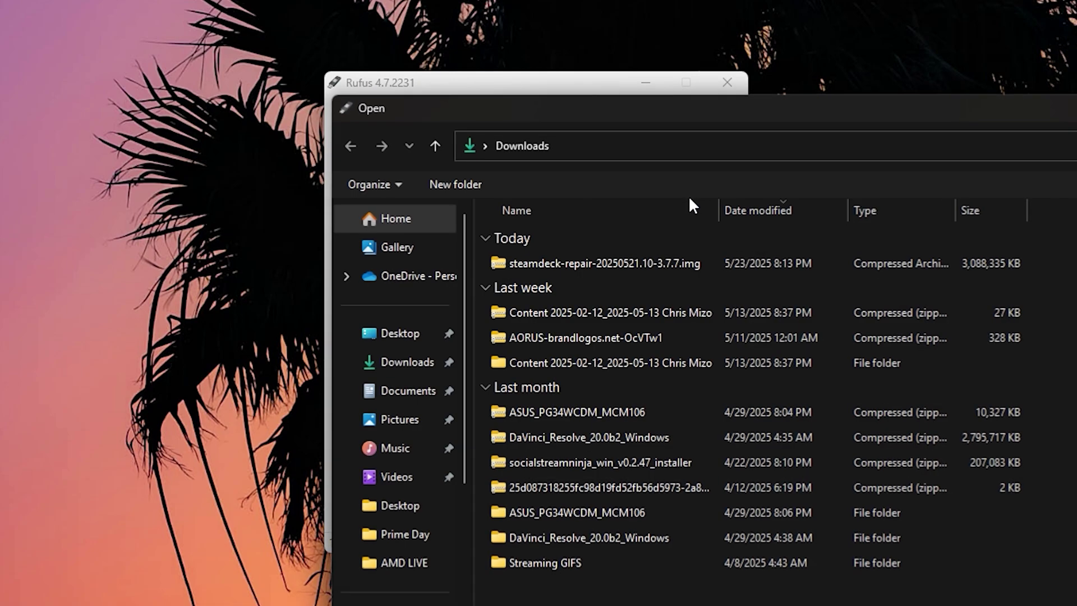
pyautogui.doubleClick(583, 267)
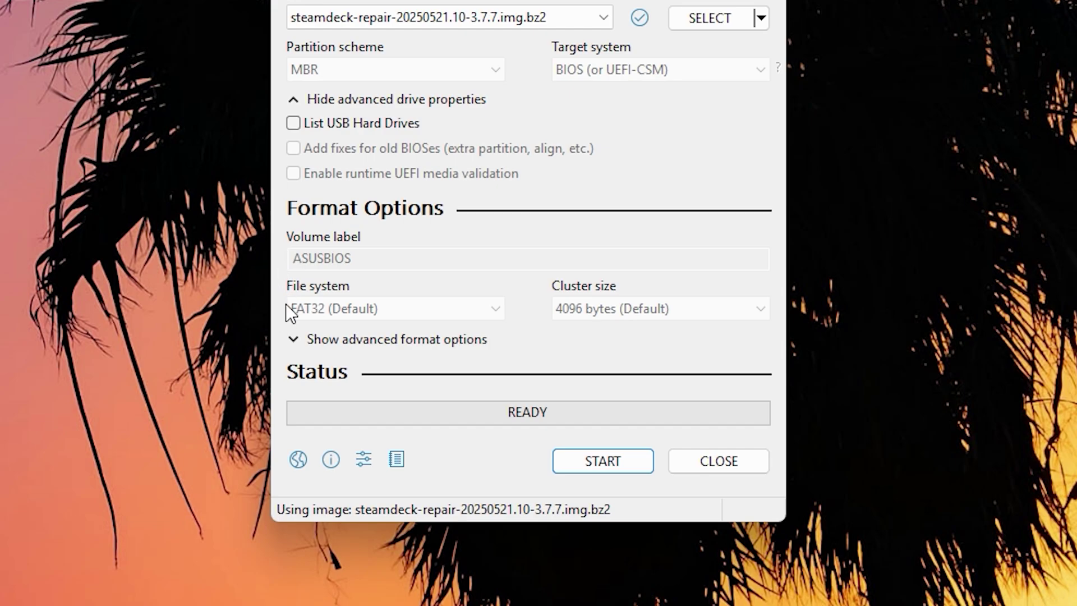
# Step: Collapse the advanced drive and format options, begin the write, and move the data-loss warning aside
pyautogui.click(326, 101)
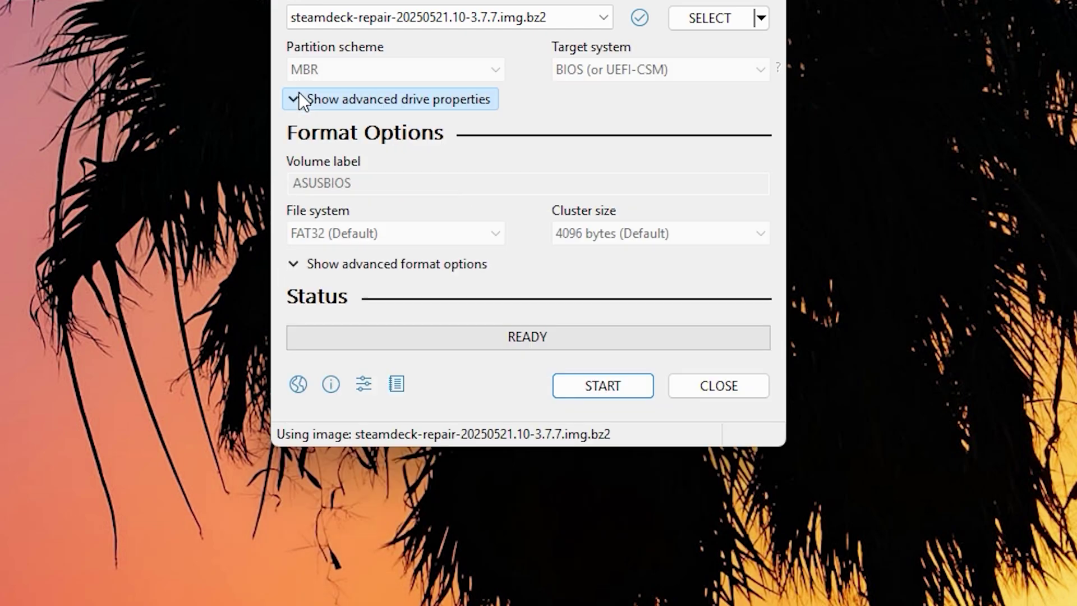
pyautogui.click(310, 264)
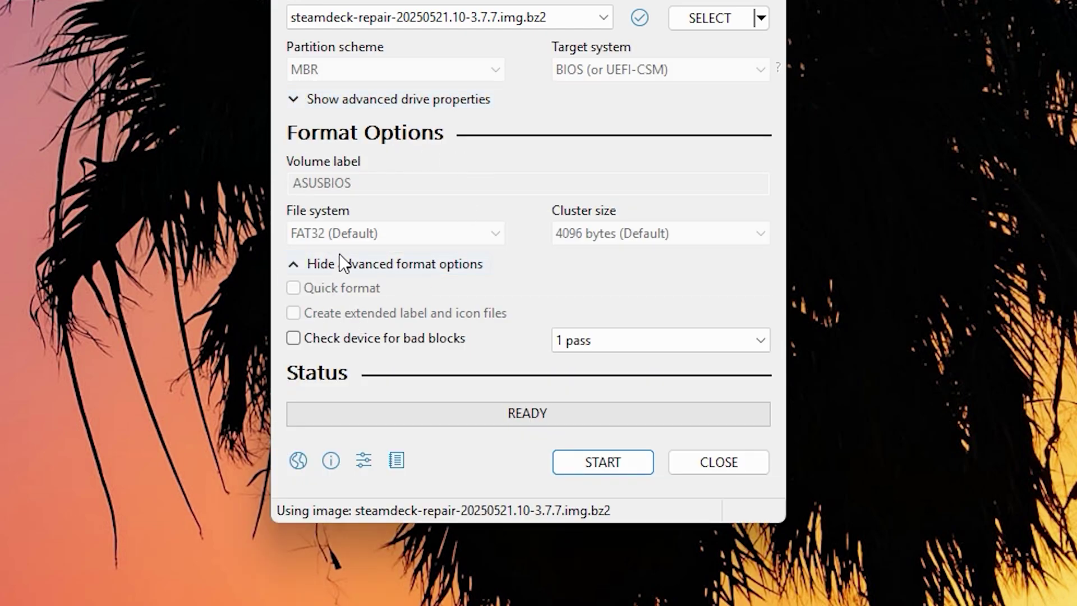
pyautogui.click(325, 267)
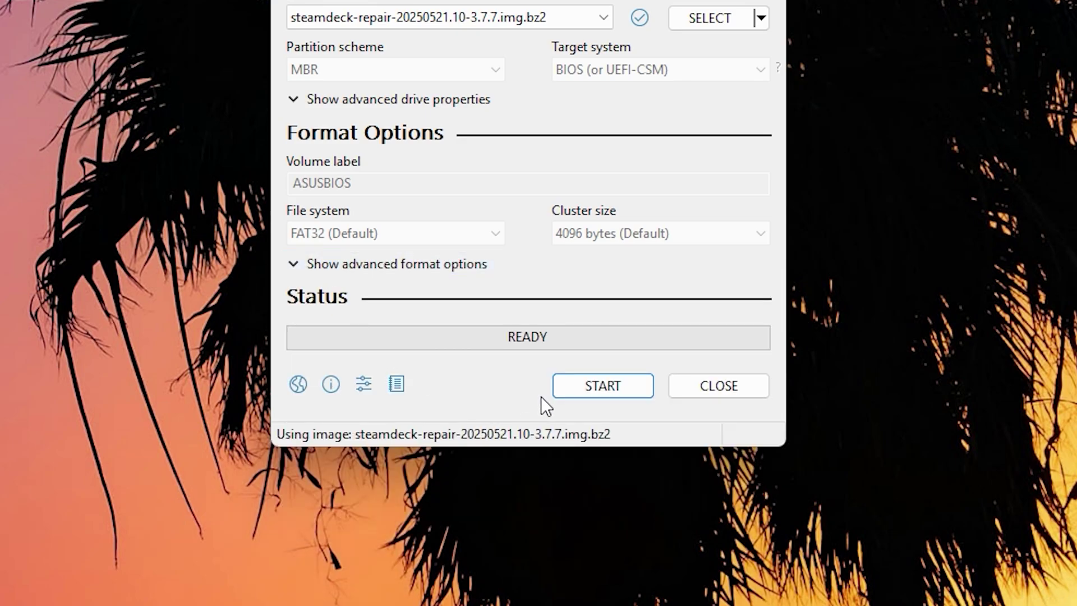
pyautogui.click(555, 391)
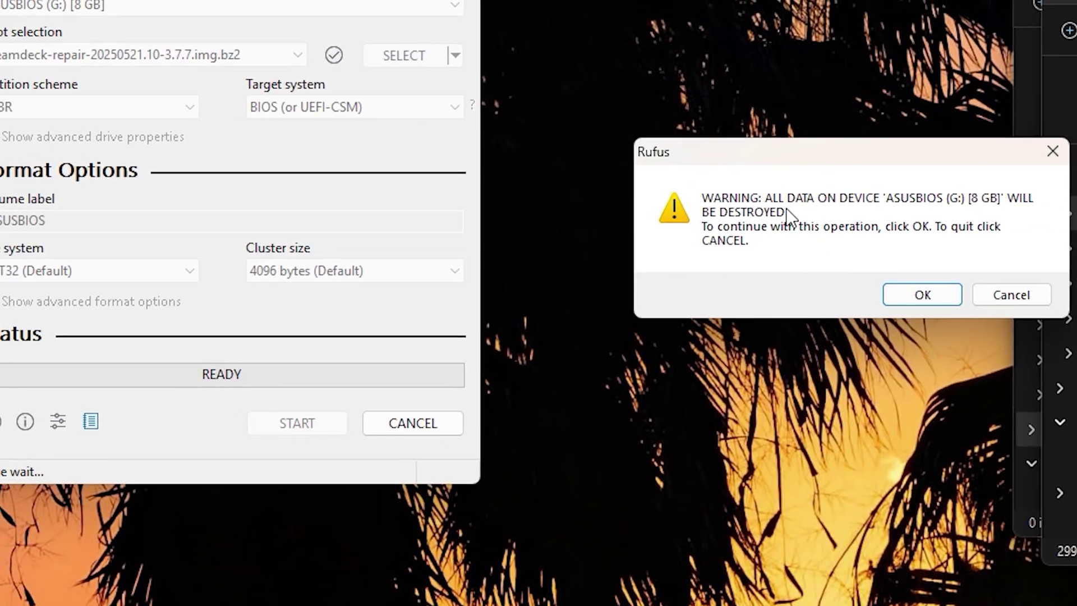
pyautogui.moveTo(1073, 116); pyautogui.dragTo(925, 126)
pyautogui.moveTo(683, 178); pyautogui.dragTo(308, 145)
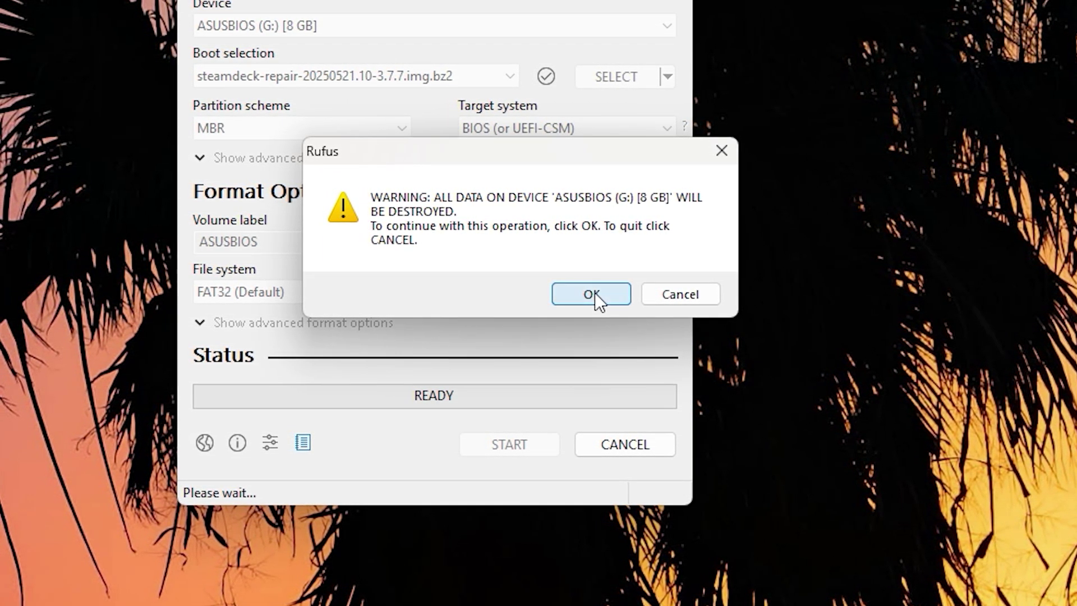
# Step: Confirm erasing the 8 GB ASUSBIOS (G:) drive so the SteamOS repair image gets written
pyautogui.click(591, 294)
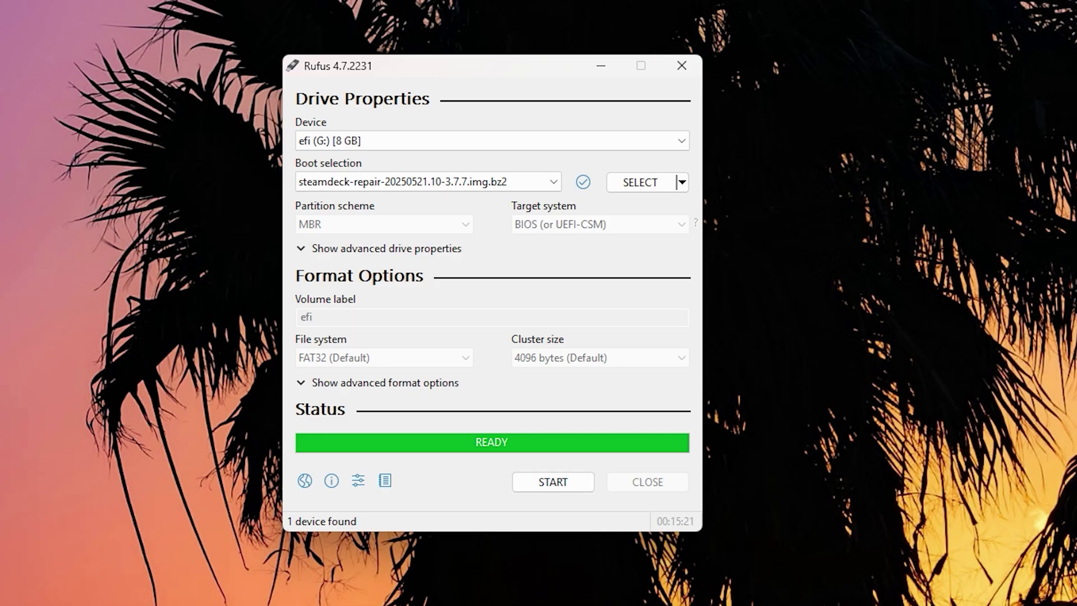
# Step: Close Rufus and safely eject the USB drive from the taskbar's hidden icons
pyautogui.click(636, 483)
pyautogui.click(966, 597)
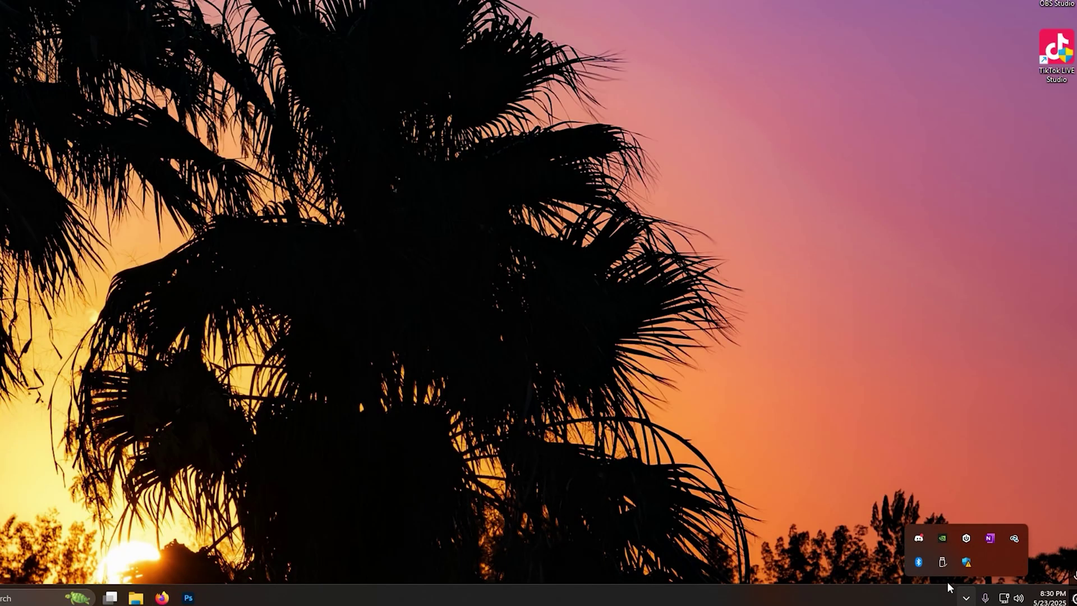
pyautogui.click(942, 562)
pyautogui.click(950, 540)
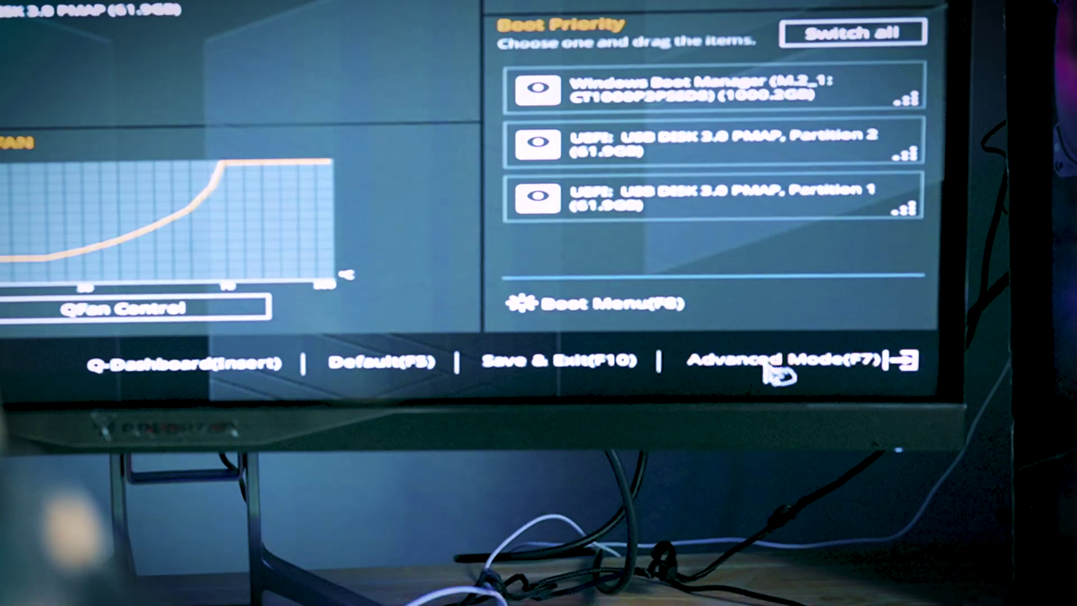
# Step: In Advanced Mode, set Secure Boot OS Type to Other OS and Secure Boot Mode to Custom
pyautogui.click(823, 360)
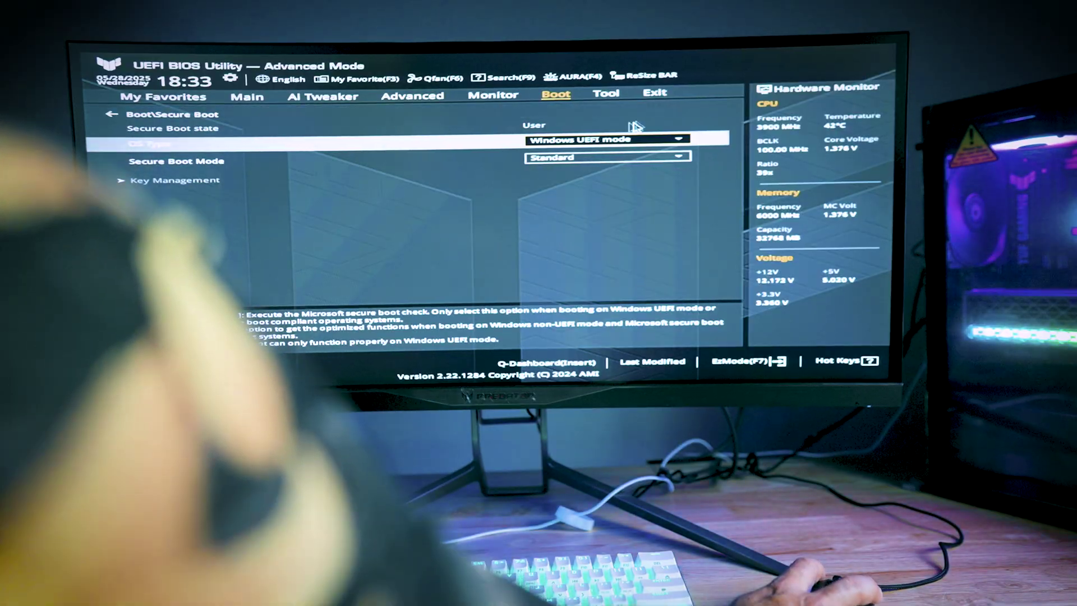
pyautogui.click(617, 140)
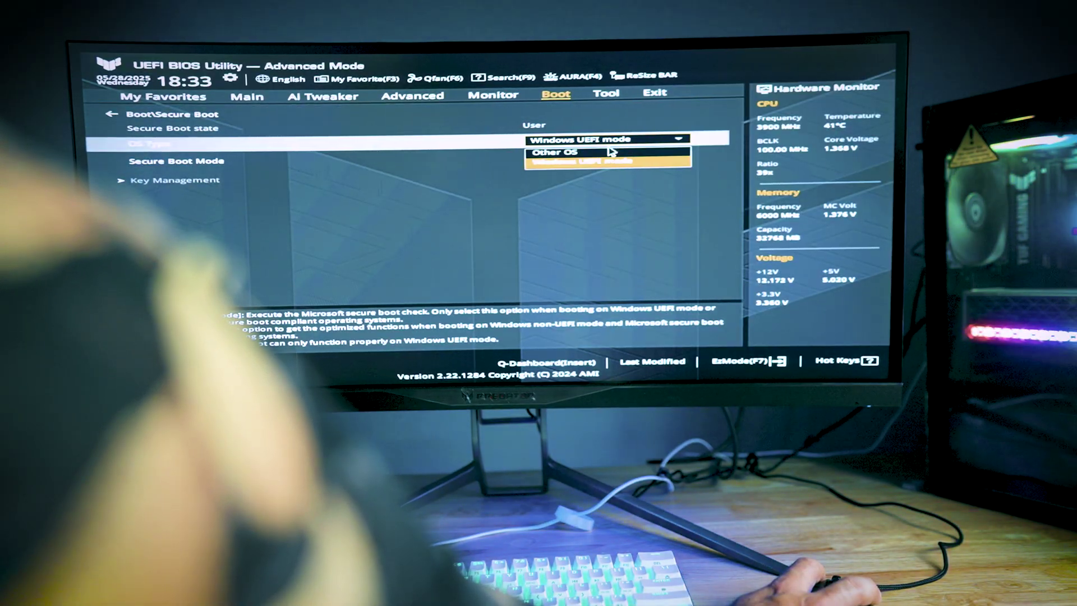
pyautogui.click(617, 159)
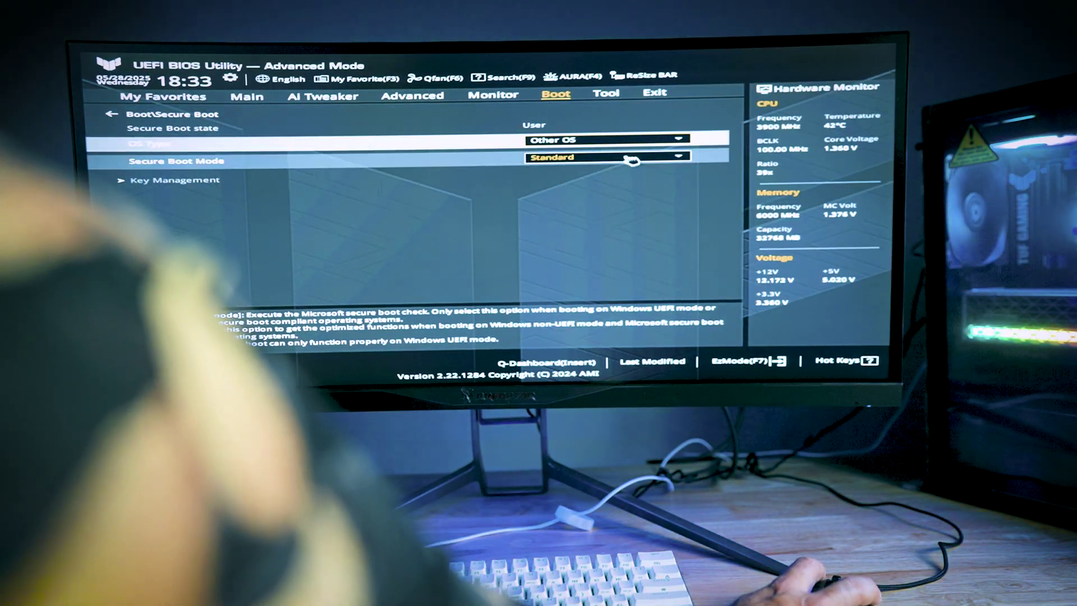
pyautogui.click(628, 158)
pyautogui.click(620, 181)
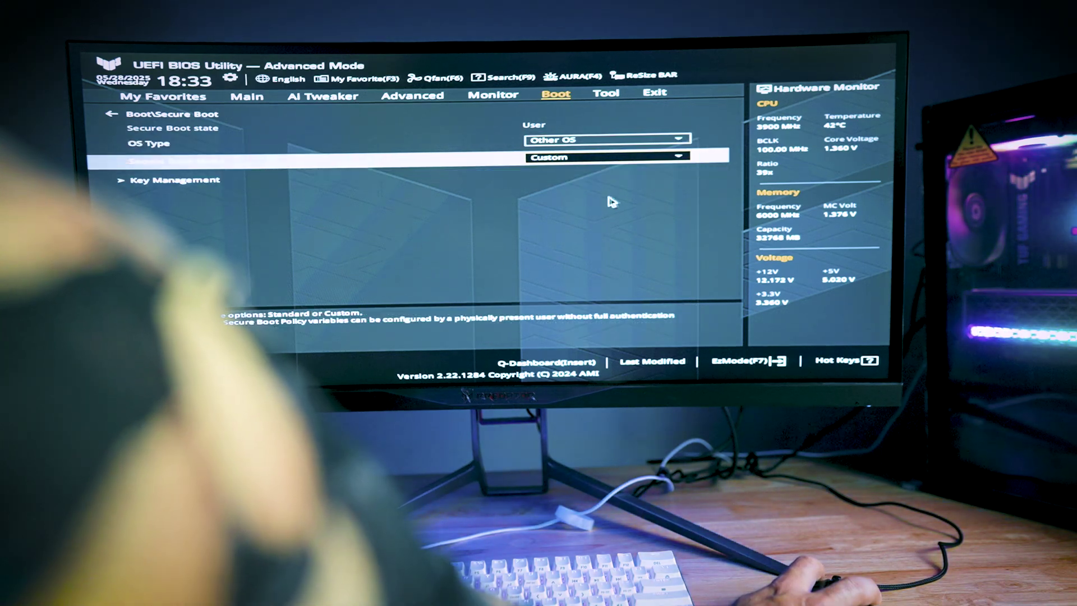
pyautogui.click(654, 93)
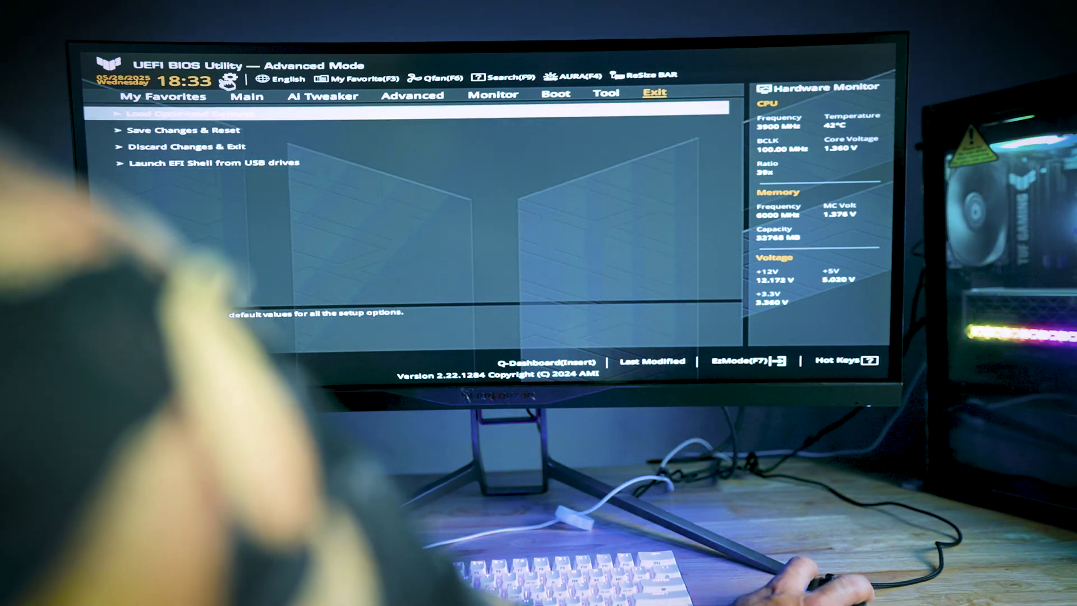
pyautogui.click(246, 131)
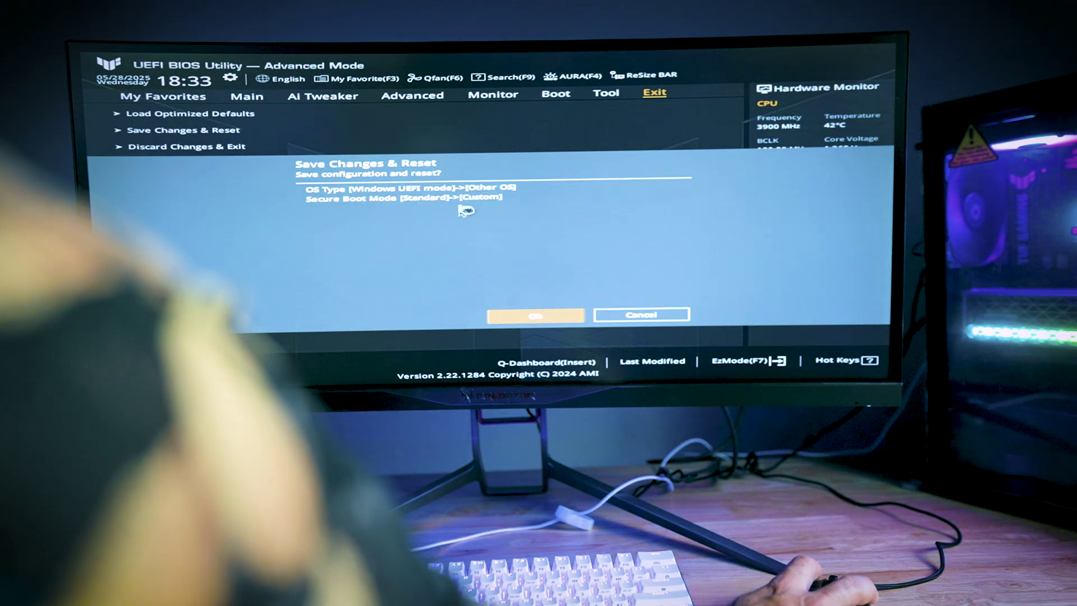
pyautogui.click(637, 316)
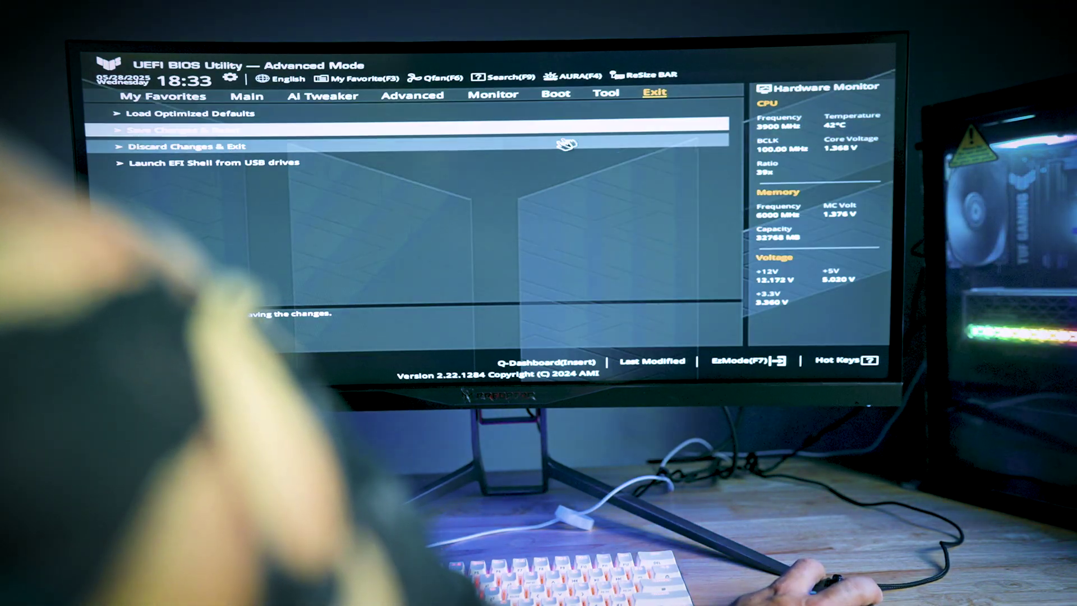
# Step: Make the UEFI USB disk Boot Option #1, then save changes and reset
pyautogui.click(553, 94)
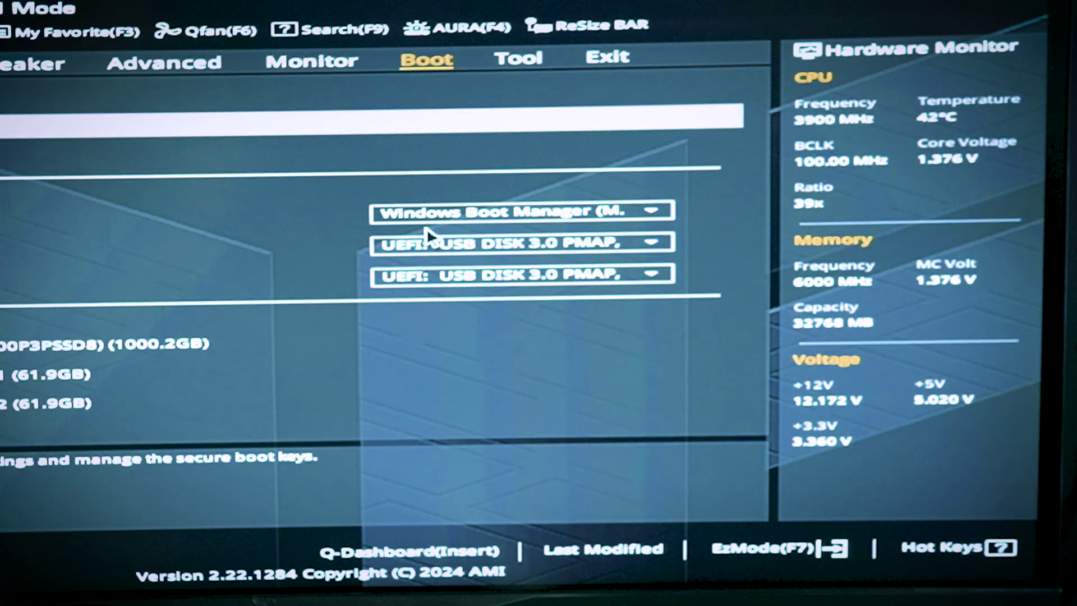
pyautogui.click(449, 211)
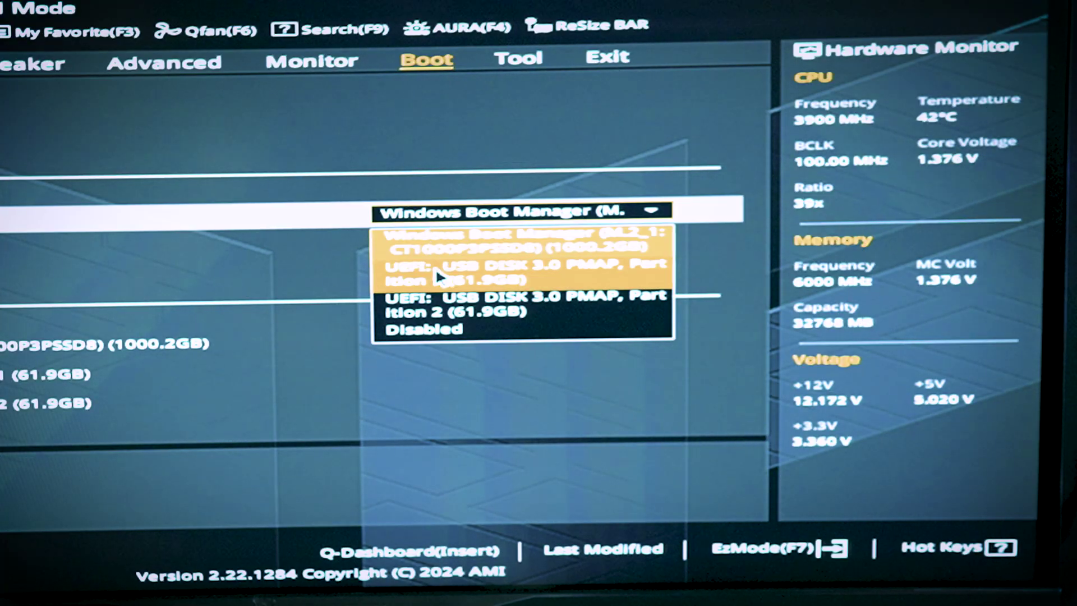
pyautogui.click(471, 274)
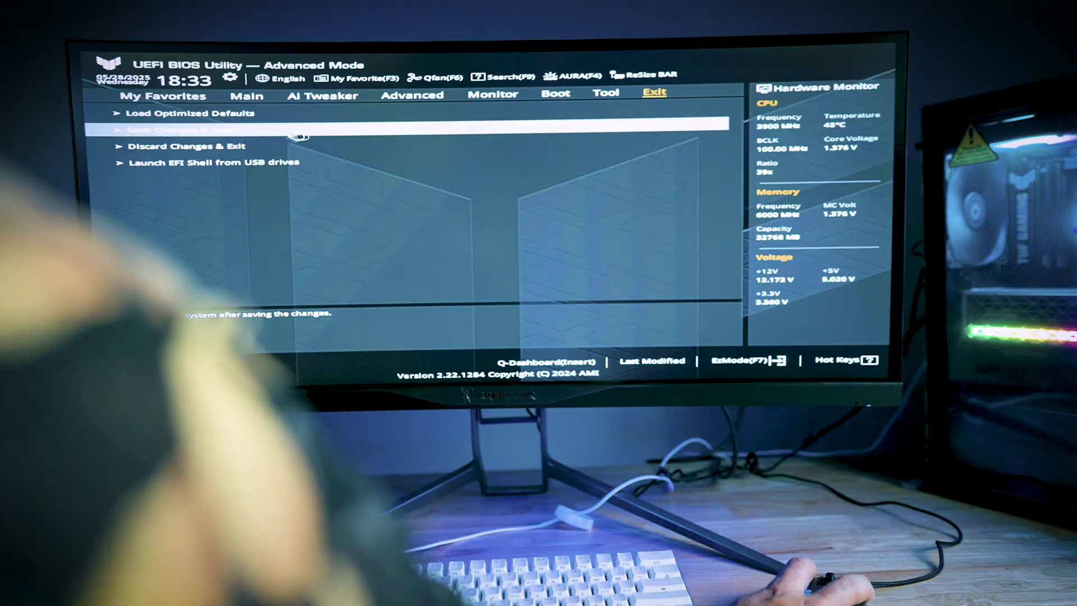
pyautogui.click(183, 129)
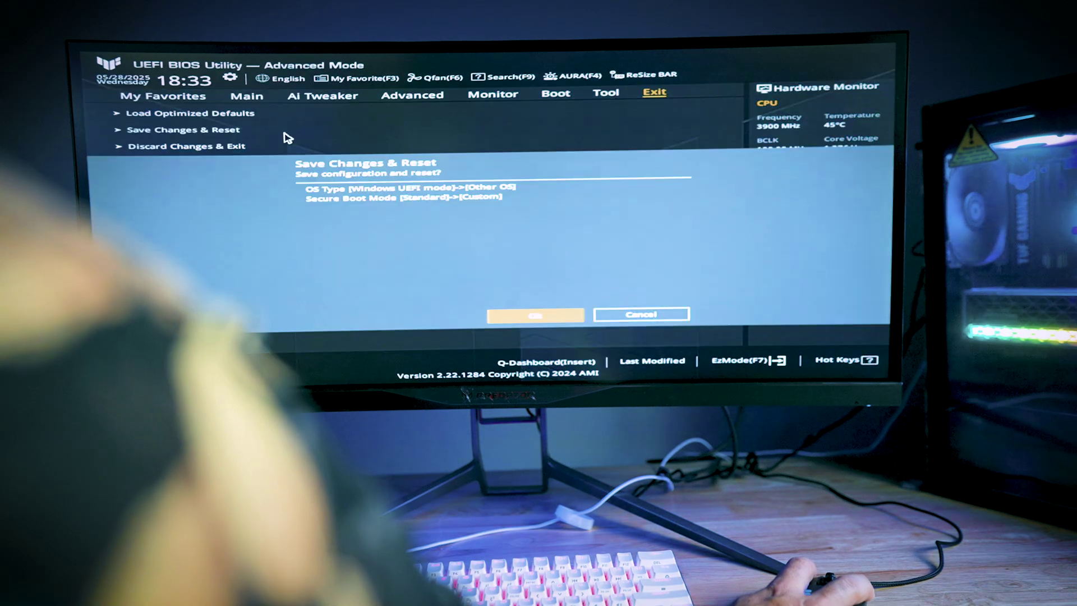
pyautogui.click(517, 315)
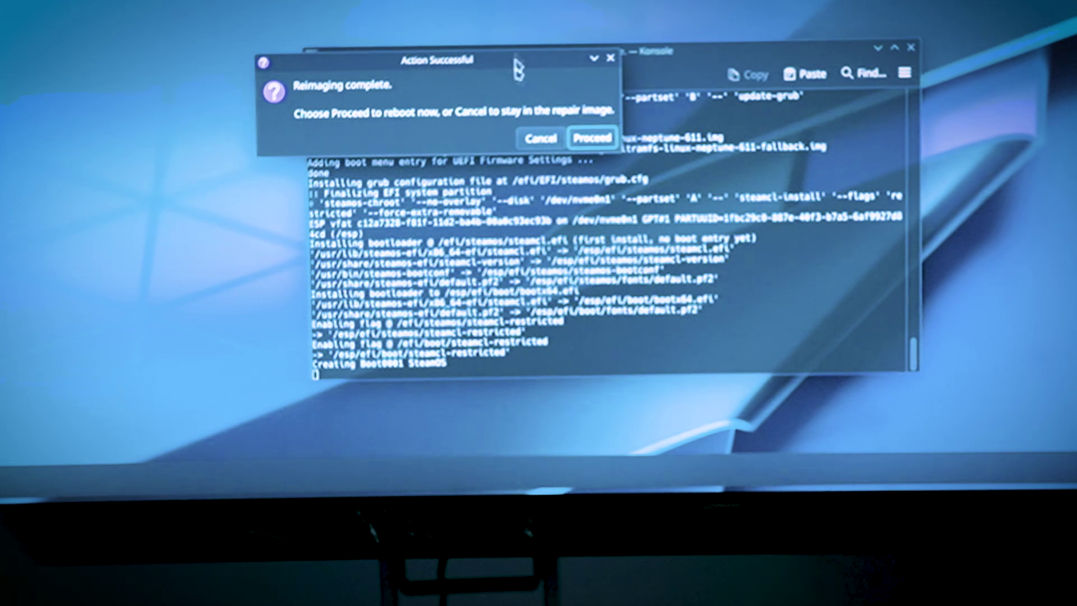
# Step: Proceed from the Reimaging complete dialog to reboot out of the SteamOS repair image
pyautogui.click(592, 138)
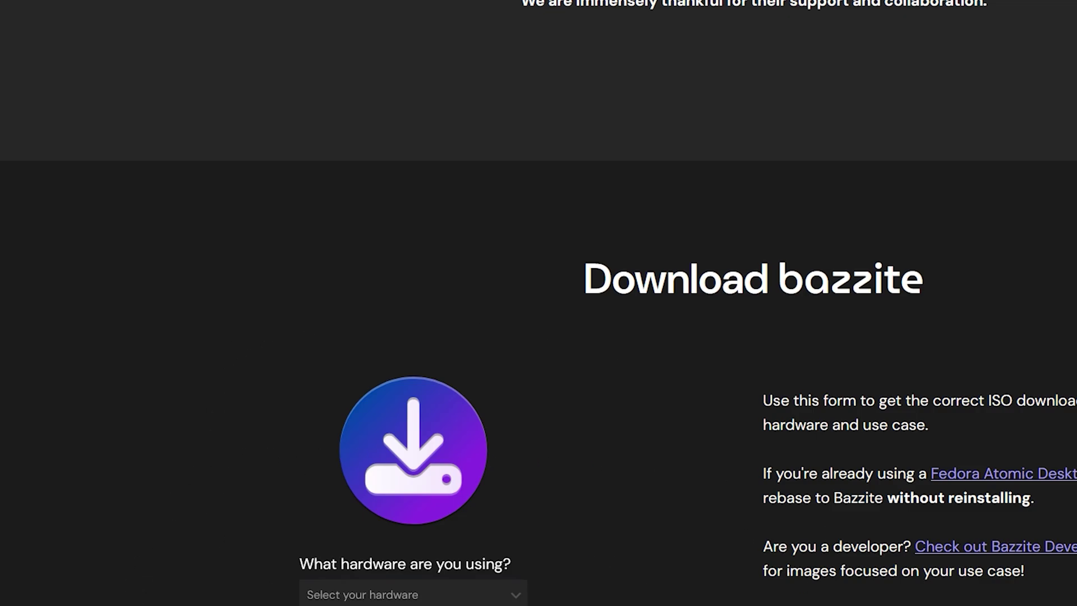
# Step: In the Download bazzite form, choose Desktop hardware and the AMD (RX 4xx+) GPU vendor
pyautogui.click(441, 594)
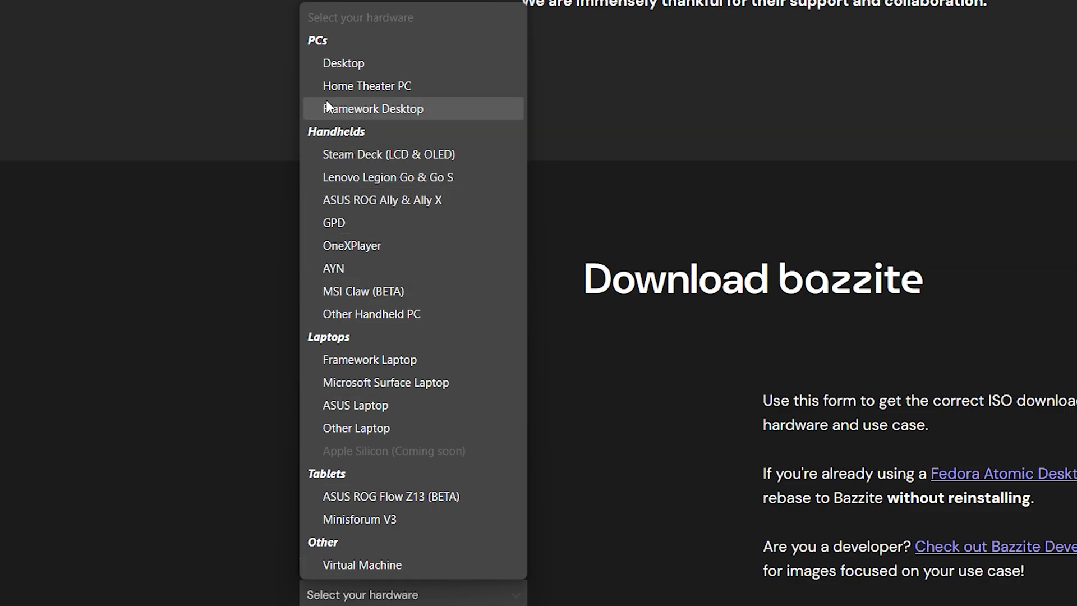
pyautogui.click(368, 62)
pyautogui.scroll(-3, 418, 593)
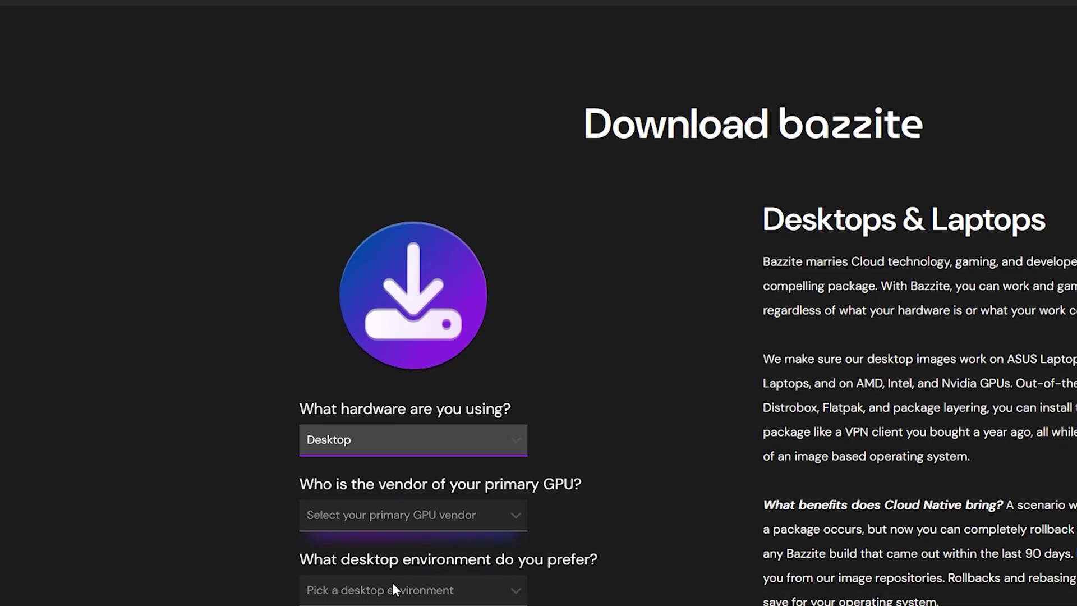
pyautogui.click(410, 522)
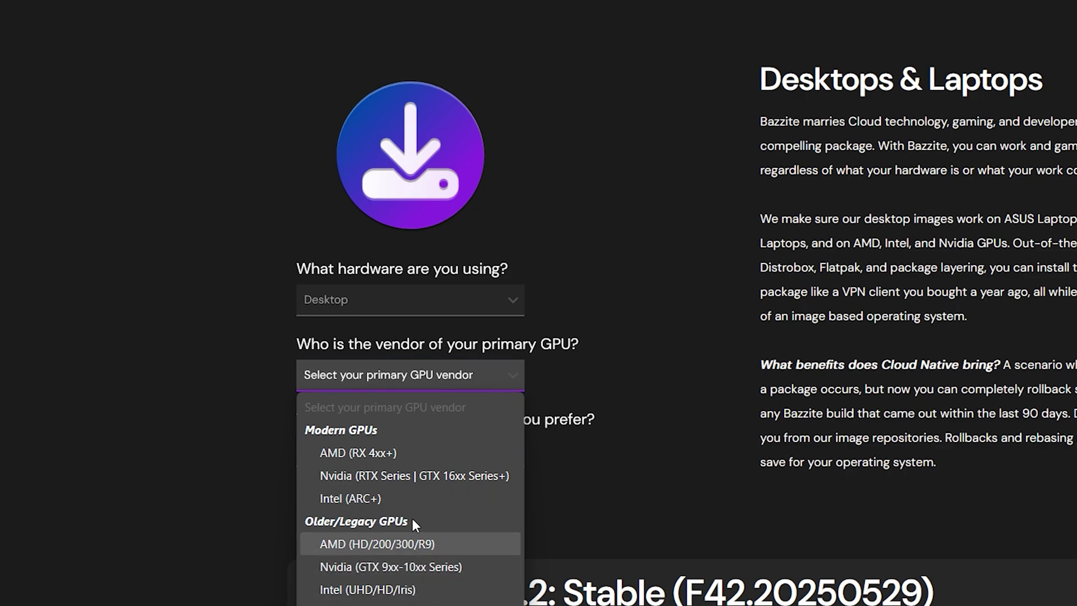
pyautogui.click(690, 483)
pyautogui.click(490, 384)
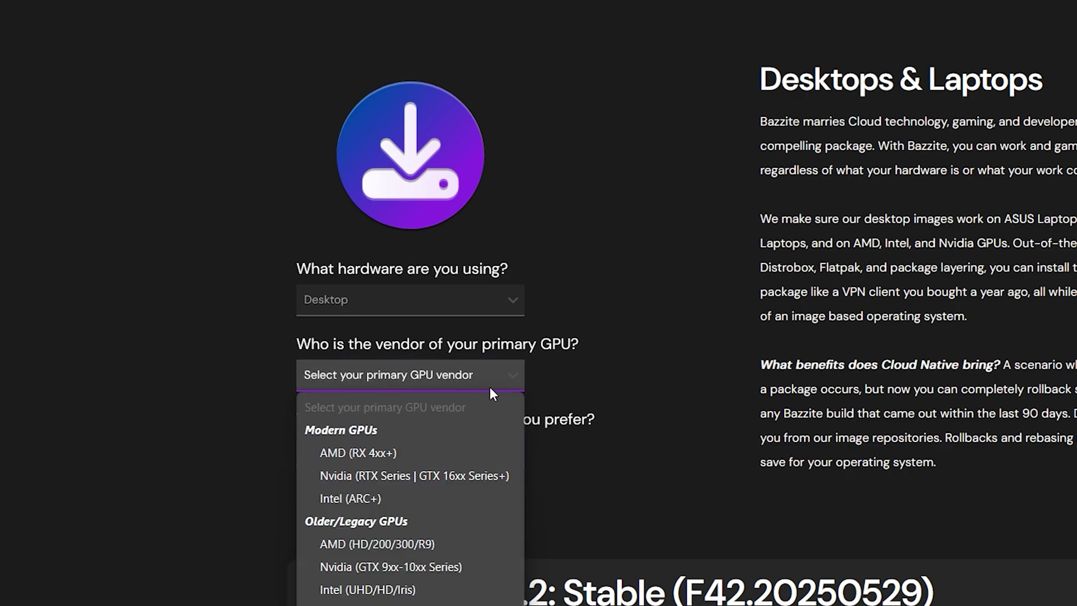
pyautogui.click(500, 458)
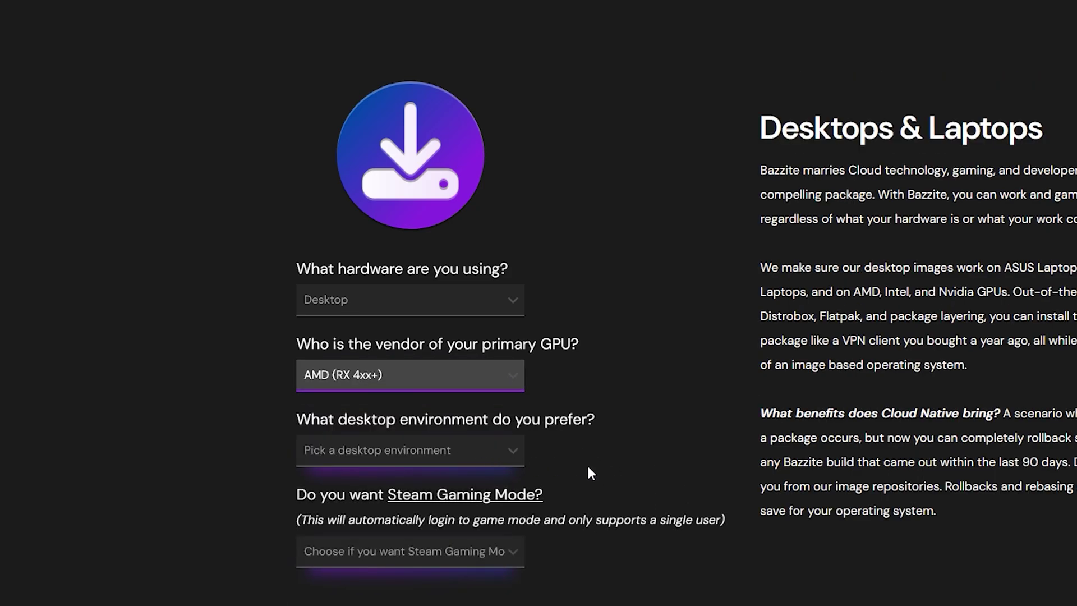
# Step: Pick KDE (Like SteamOS) as the desktop and bring up the Steam Gaming Mode choices
pyautogui.scroll(-1, 587, 463)
pyautogui.click(436, 370)
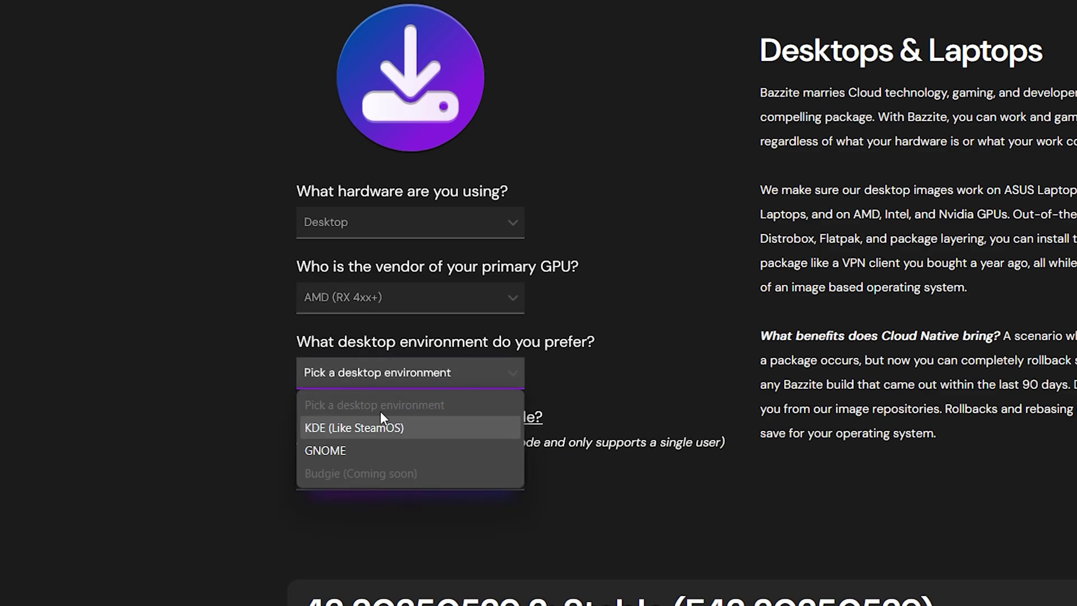
pyautogui.click(373, 428)
pyautogui.scroll(-2, 754, 489)
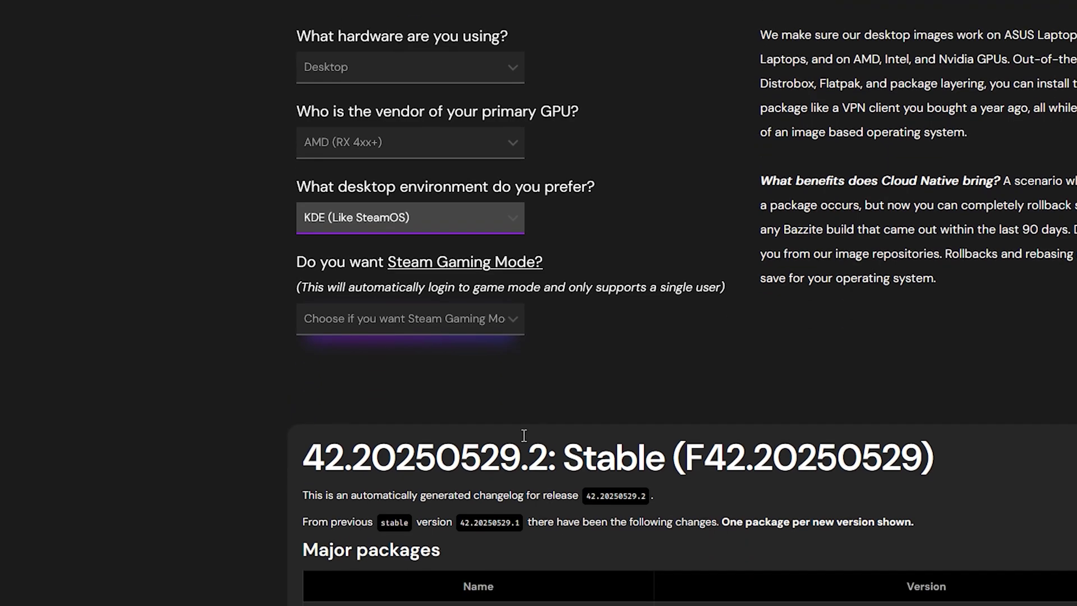
pyautogui.click(459, 320)
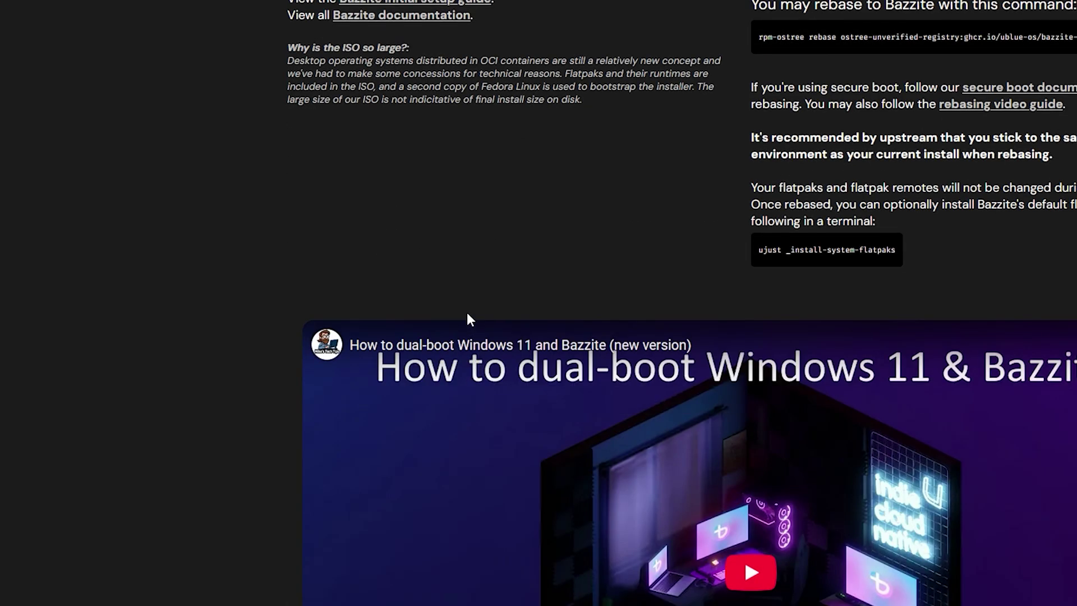
pyautogui.scroll(3, 449, 306)
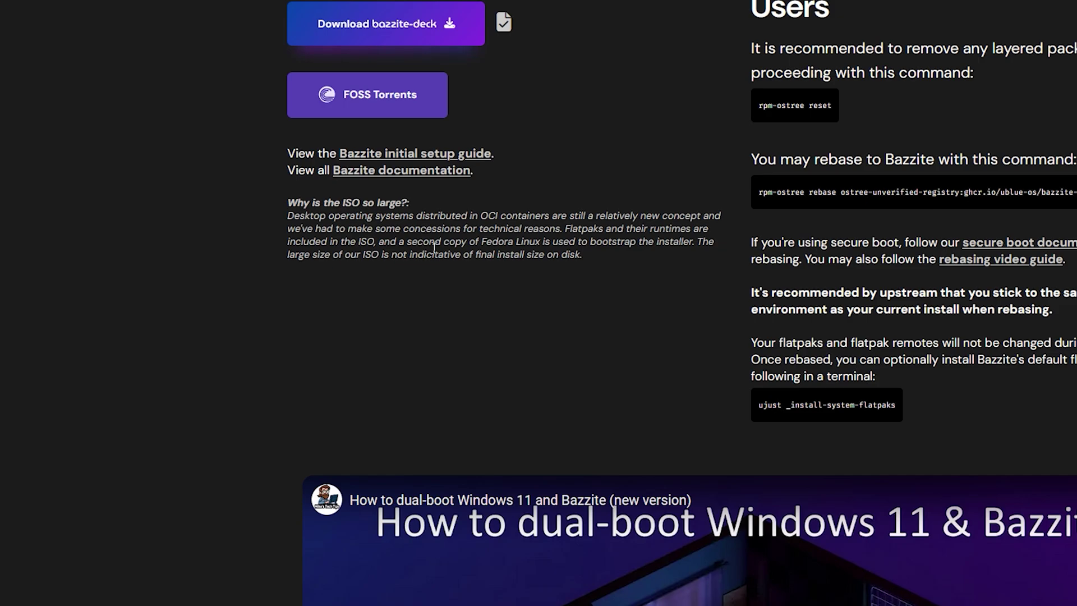
pyautogui.scroll(2, 460, 263)
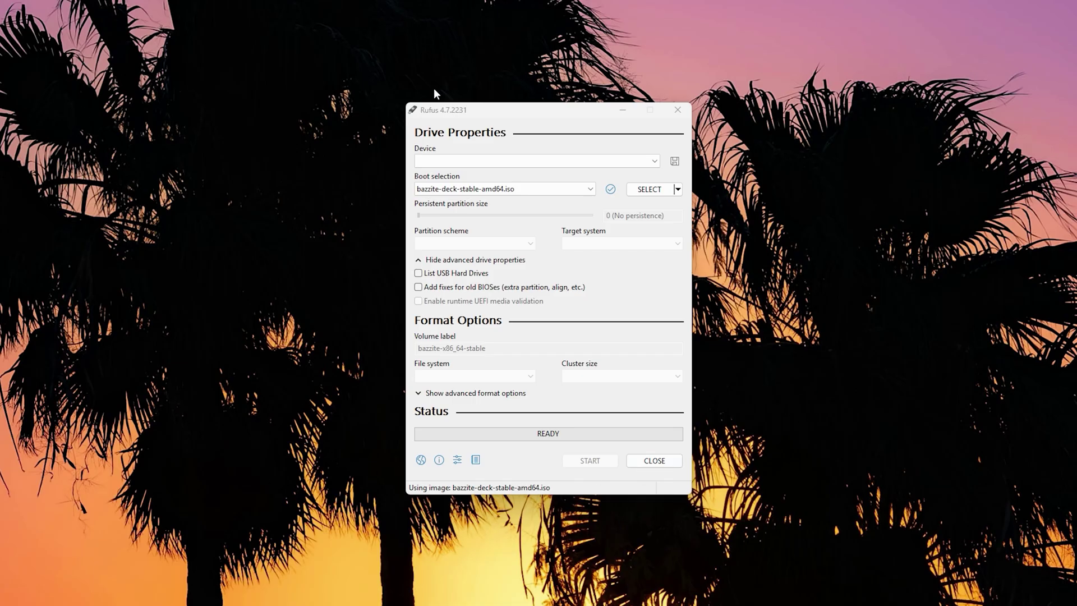
# Step: Choose the bazzite-deck-stable-amd64 ISO from the Downloads folder as Rufus's boot image
pyautogui.click(442, 109)
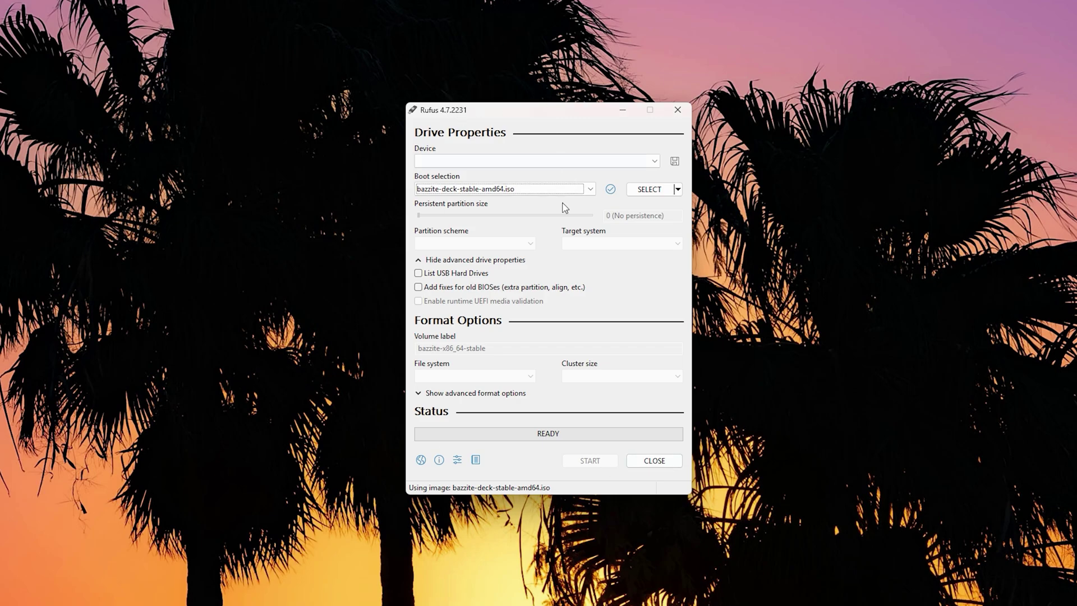
pyautogui.click(649, 189)
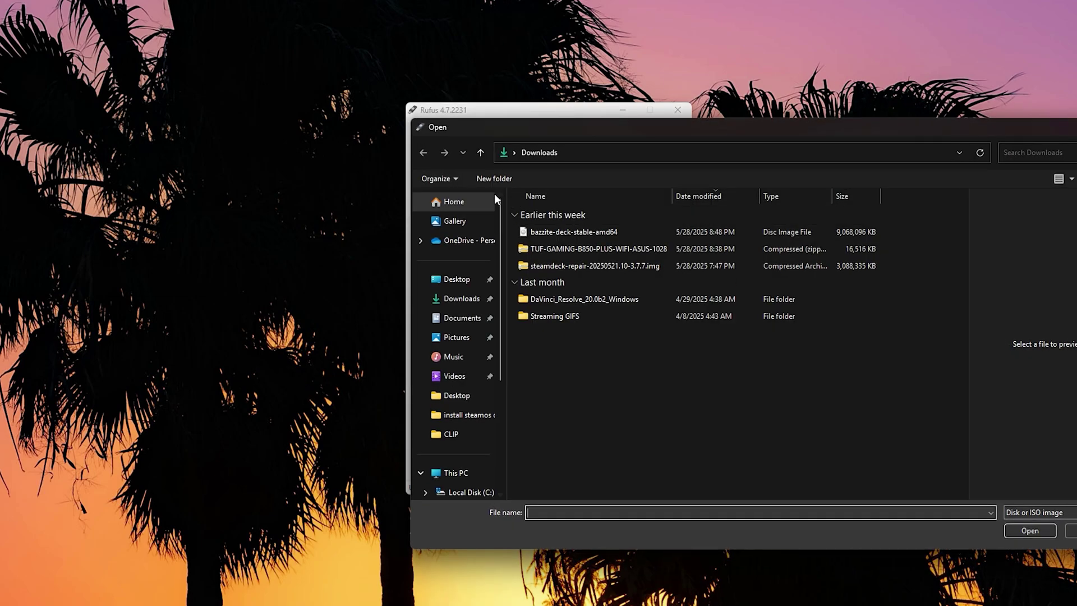
pyautogui.doubleClick(546, 234)
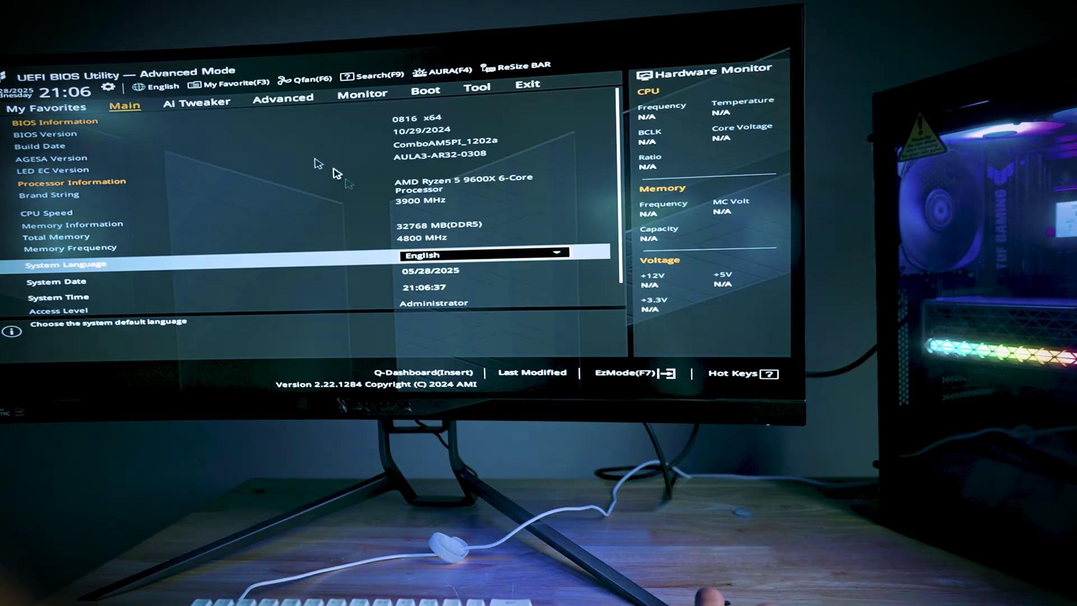
# Step: Boot once from the USB via Boot Override and start 'Test this media & install bazzite-deck 41'
pyautogui.click(425, 90)
pyautogui.click(482, 176)
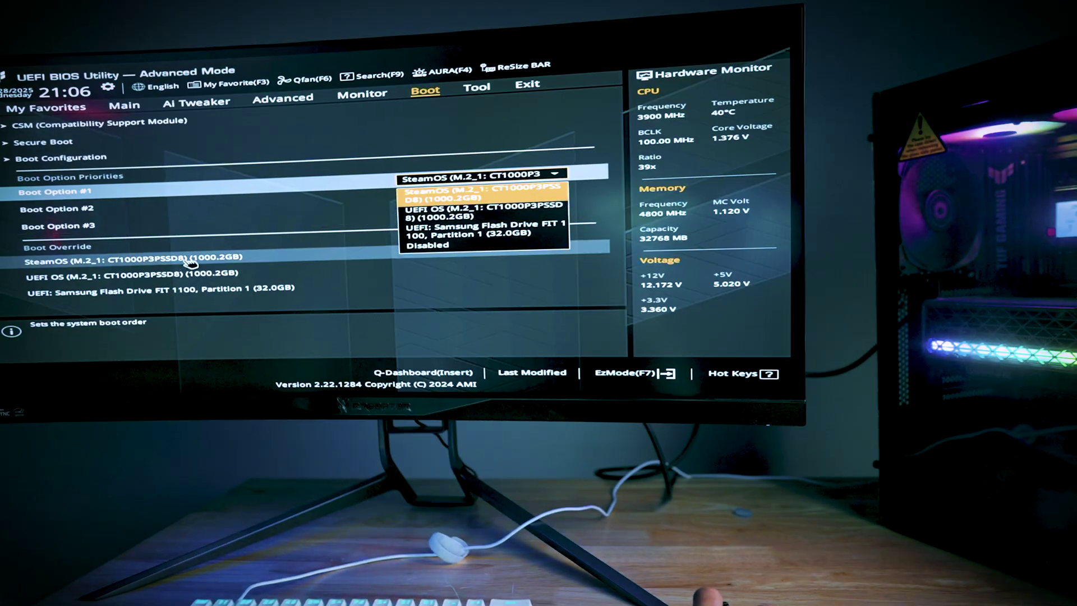
pyautogui.click(216, 273)
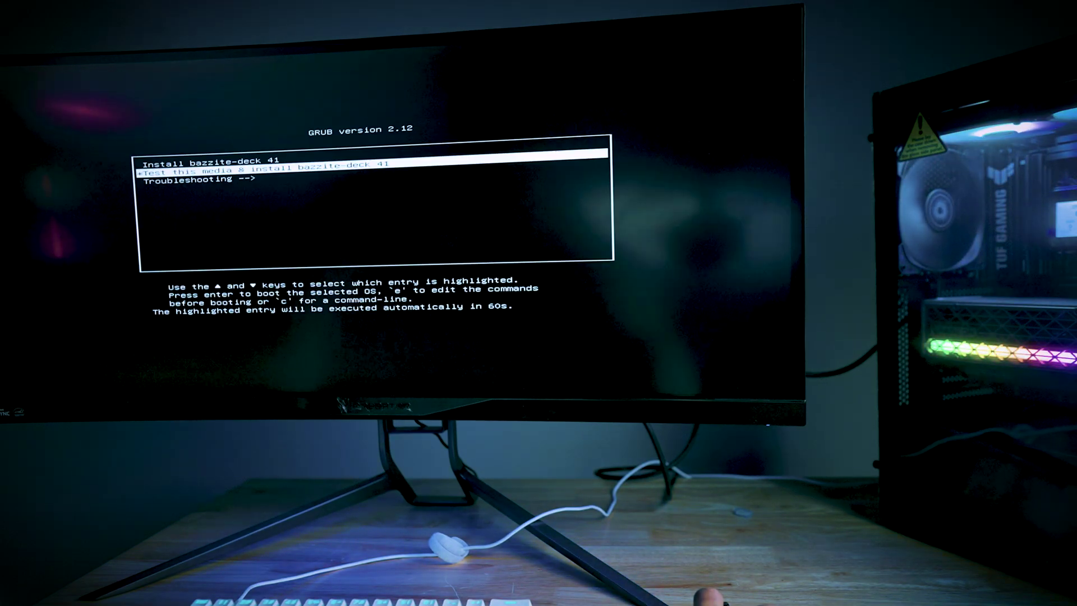
pyautogui.press('Down')
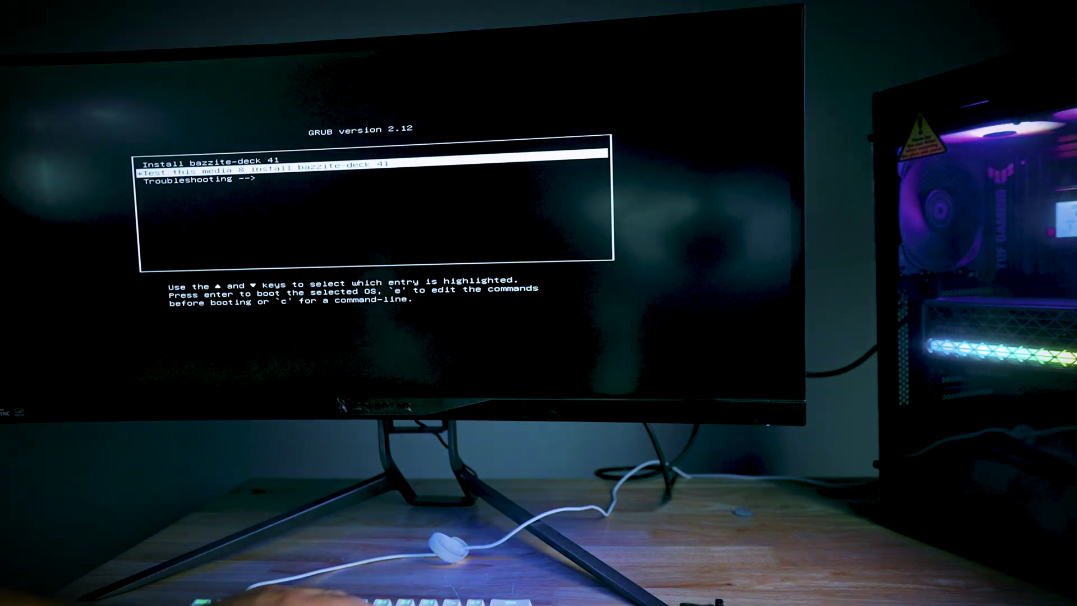
pyautogui.press('Return')
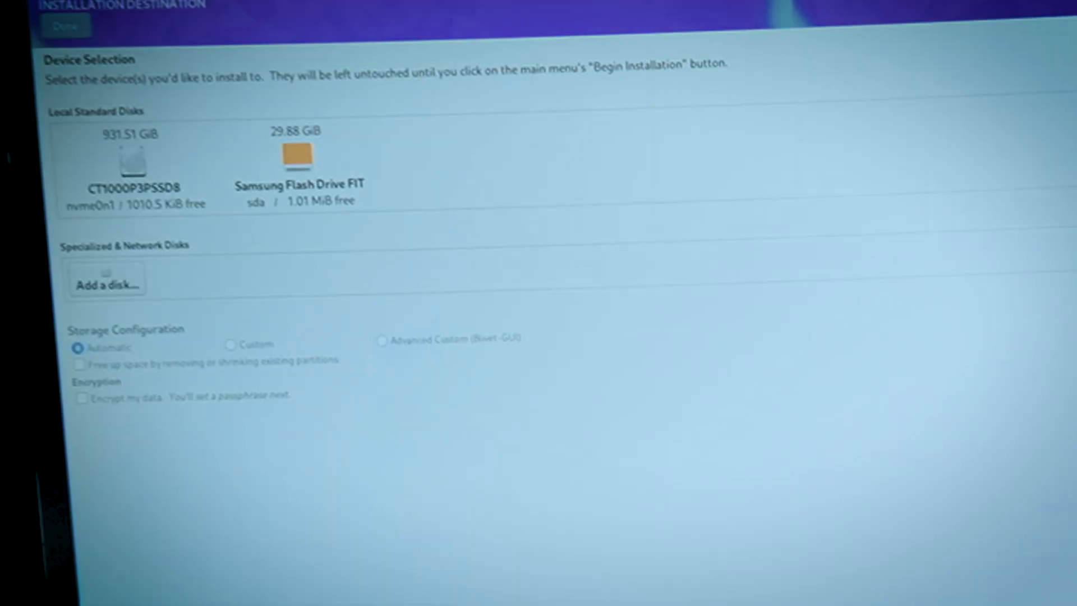
# Step: Select the 931.51 GiB CT1000P3PSSD8 drive, reclaim all its space, and begin installing Bazzite
pyautogui.click(134, 166)
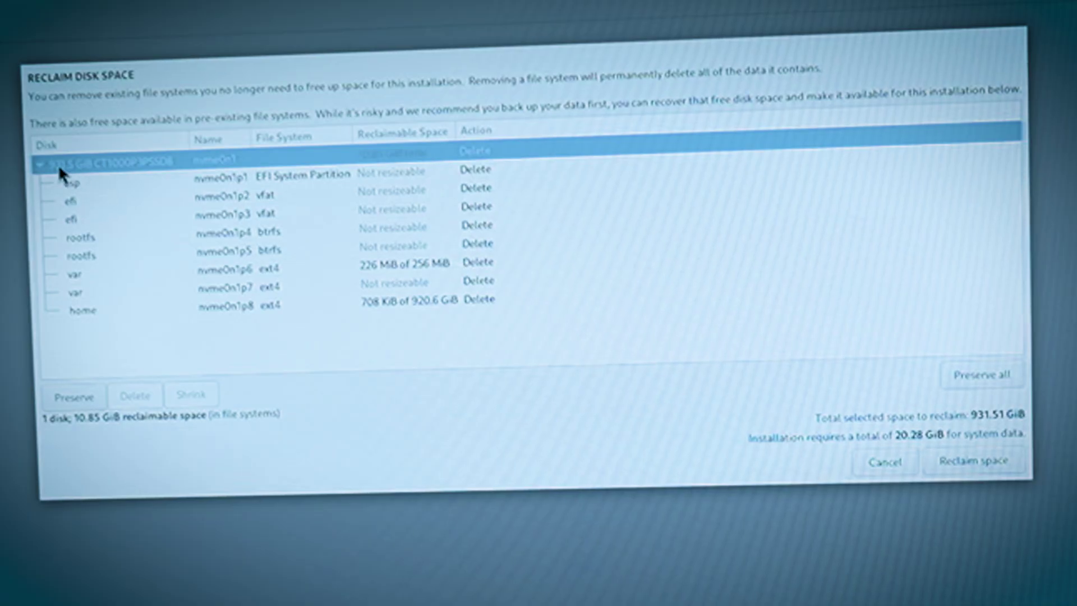
pyautogui.click(40, 164)
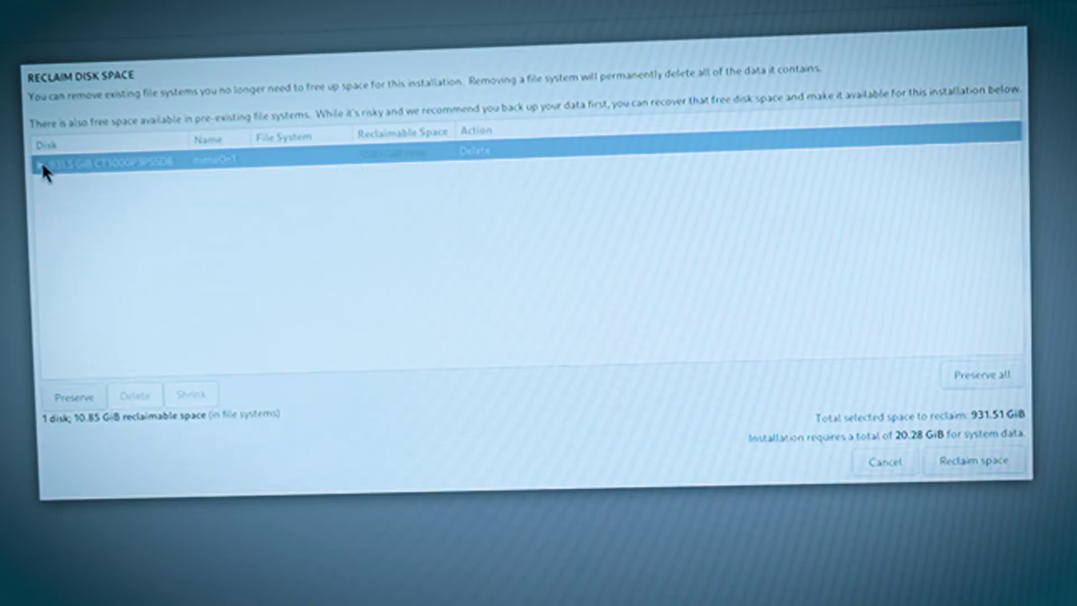
pyautogui.click(1018, 465)
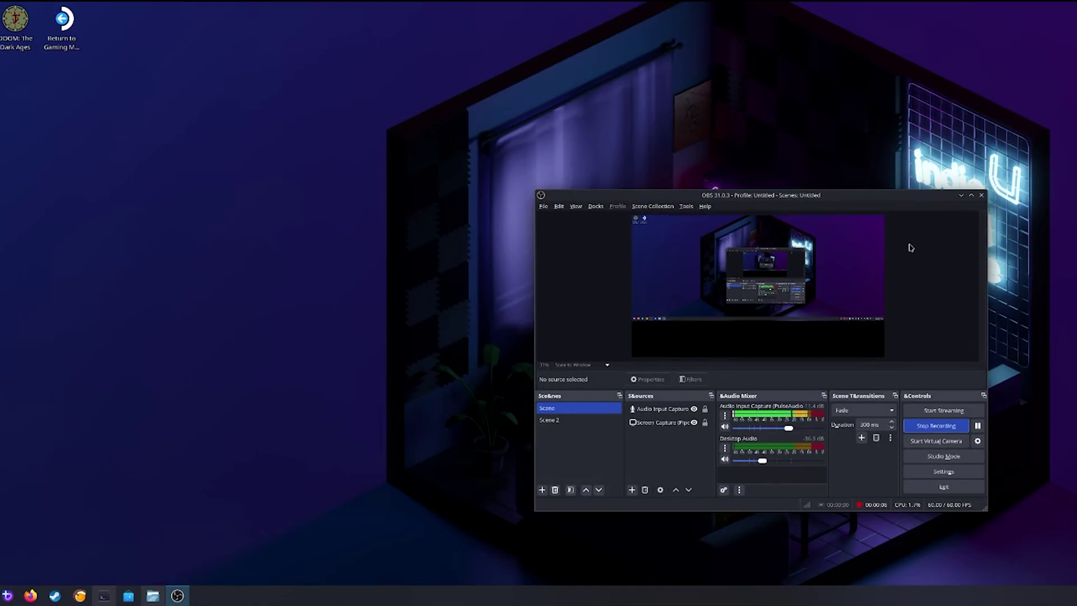
# Step: Minimize the OBS Studio window to reveal the desktop wallpaper and icons
pyautogui.click(962, 196)
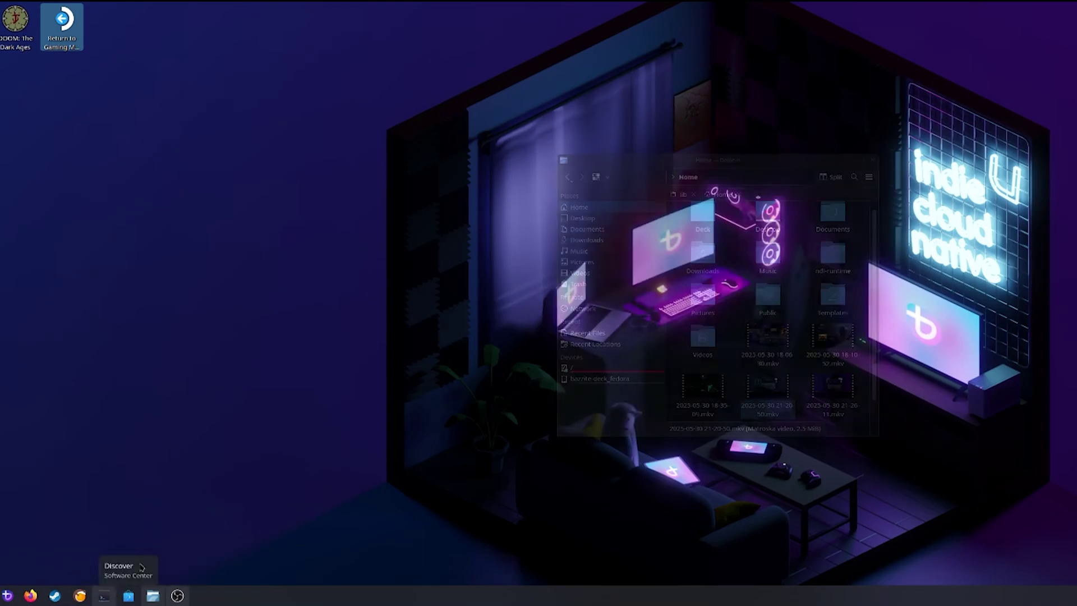
# Step: Close the terminal window running OBS, confirming despite its running processes
pyautogui.moveTo(156, 602)
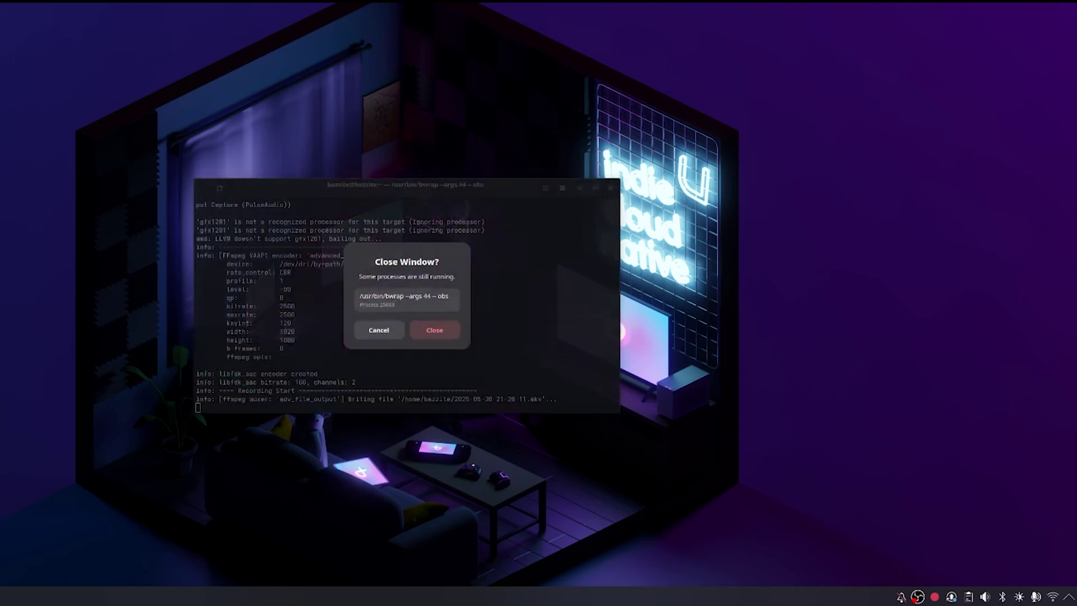
pyautogui.press('Return')
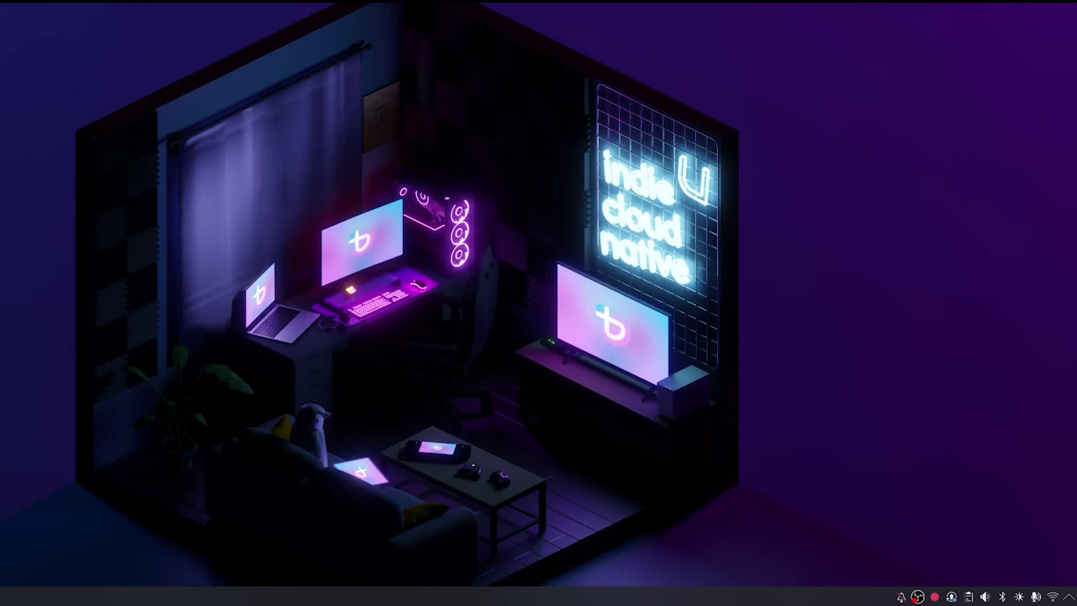